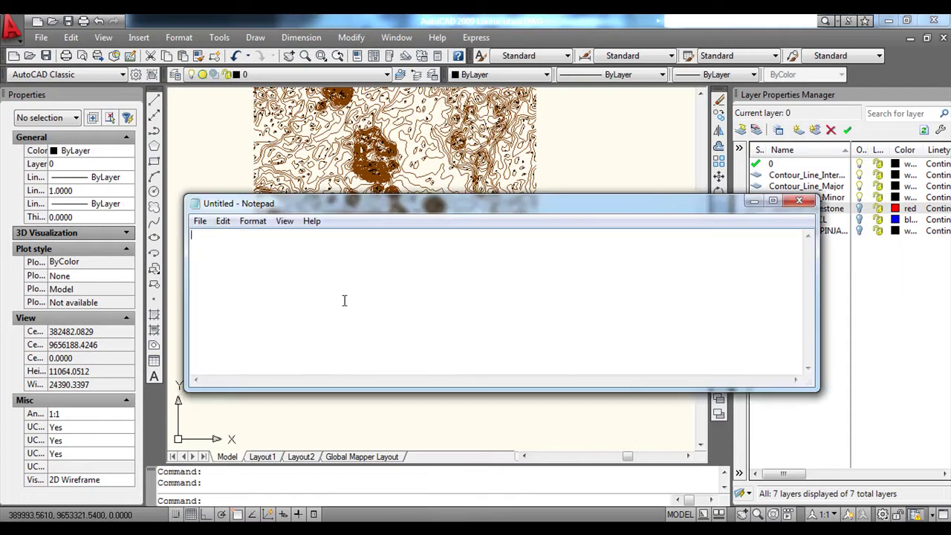
Step: Type the title 'Tutorial Cara mengeplot file AutoCad ke dalam format pdf atau jpg' and begin step 1 about opening the file
type("Tutorial Cara mengeplot file AutoCad ")
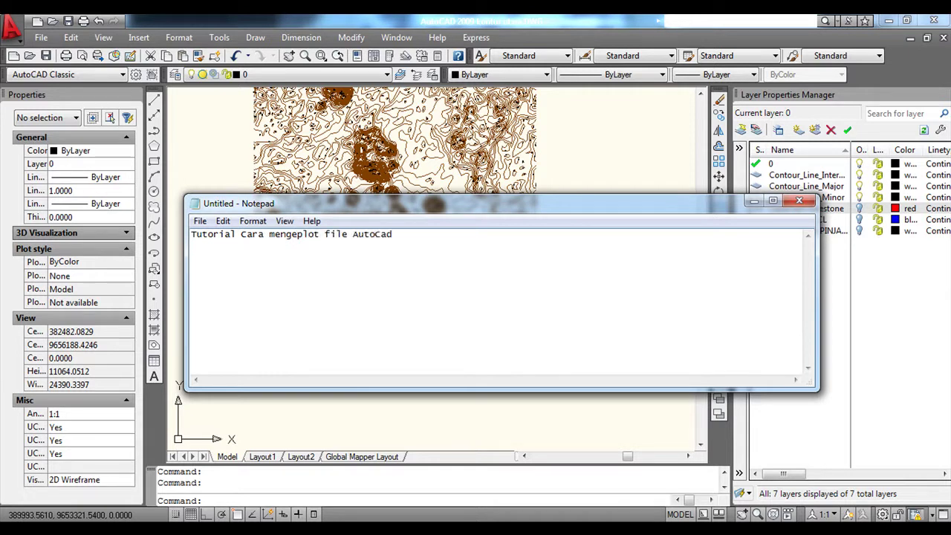
type("ke dalam")
type(" format pdf atau jp")
type("g")
key("Return")
type("Buka file ")
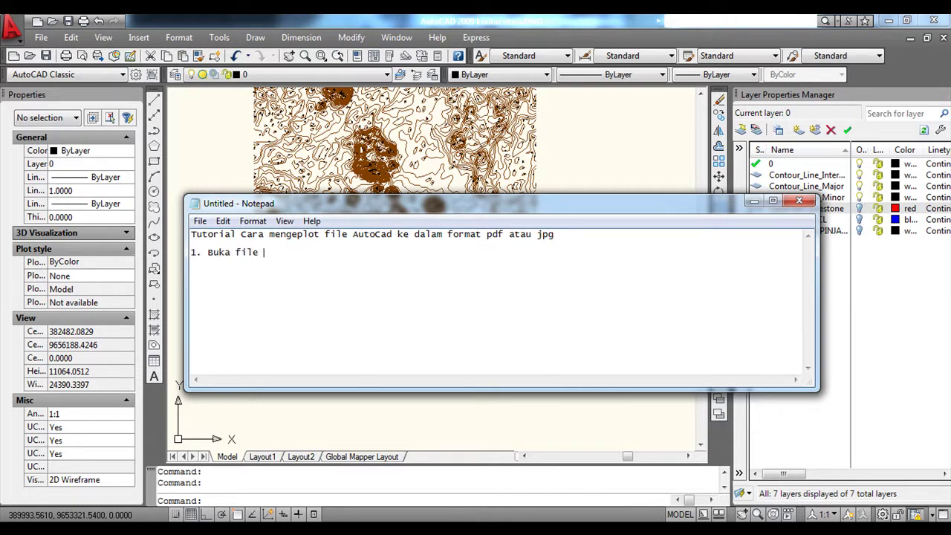
type("Auto")
type("Cad,")
type(" kemudian munculkan ke ")
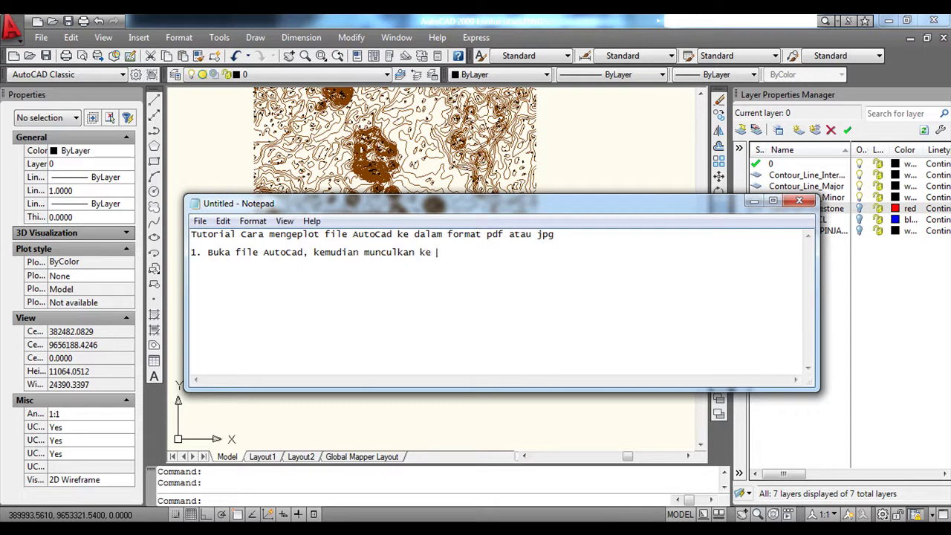
type("layar kerja")
type(".")
Step: Pan the contour map to show its top edge, then write step 2 ending 'menggunakan perintah file > plot'
left_click(555, 168)
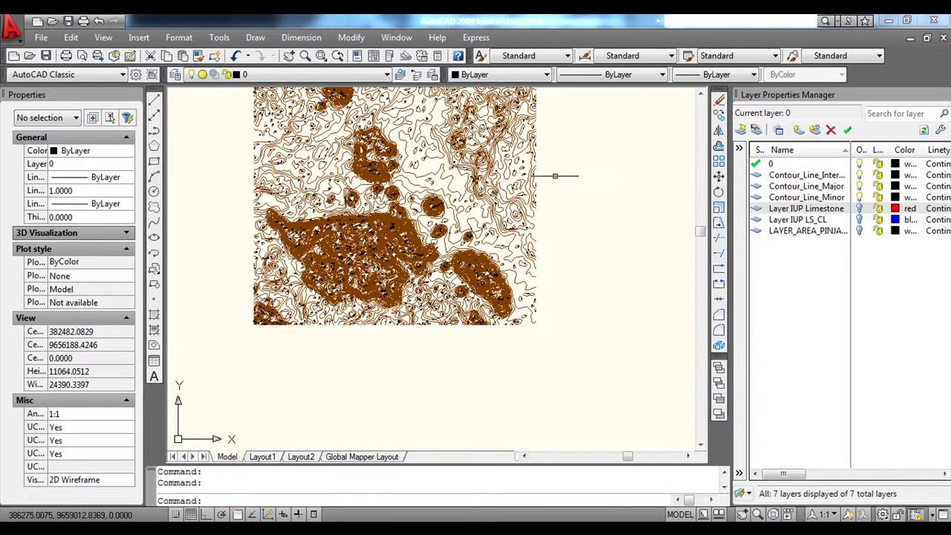
middle_click_drag(557, 187, 571, 258)
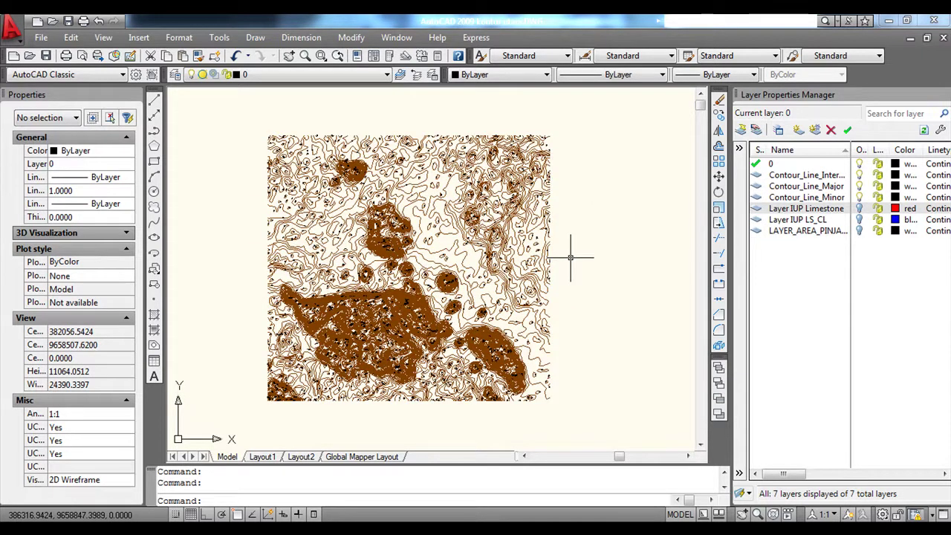
key("alt+Tab")
type("Setelah muncul layar yang akan d")
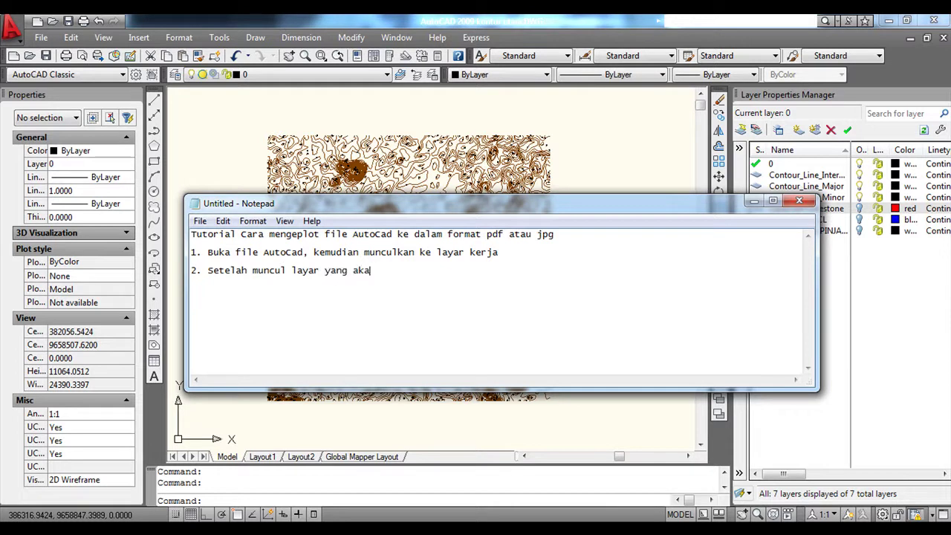
type("i plot")
type("kan ke dalam m")
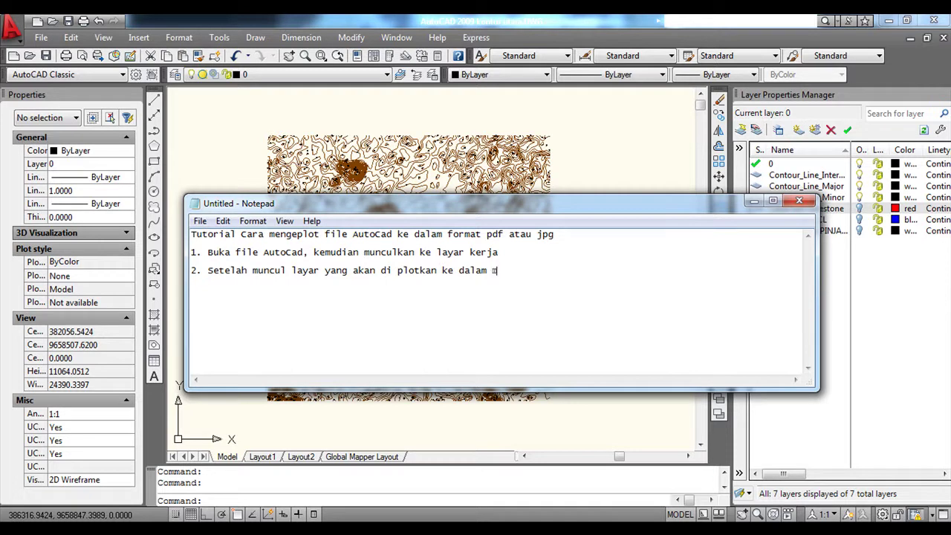
key("BackSpace")
key("BackSpace")
key("BackSpace")
type("an,")
type(" lanjutkan dengan ")
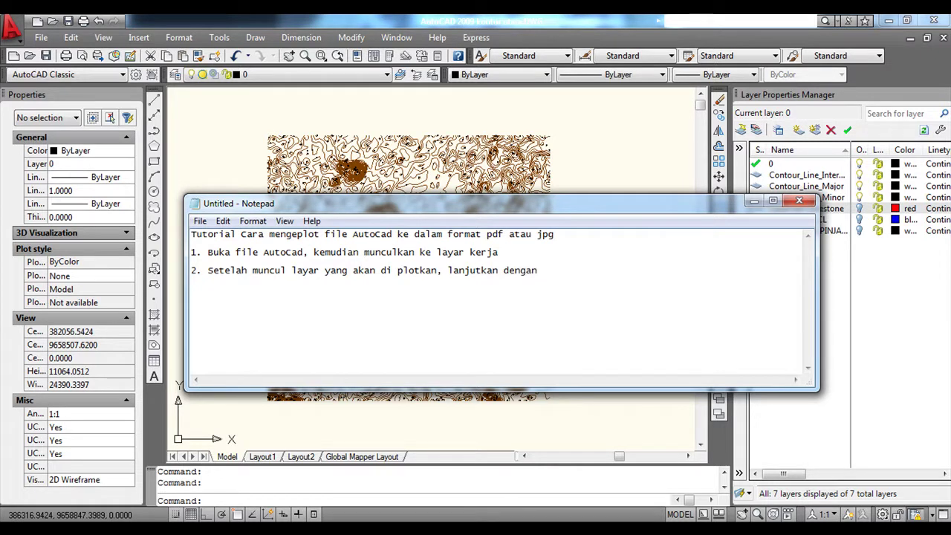
type("menggunakan perintah file")
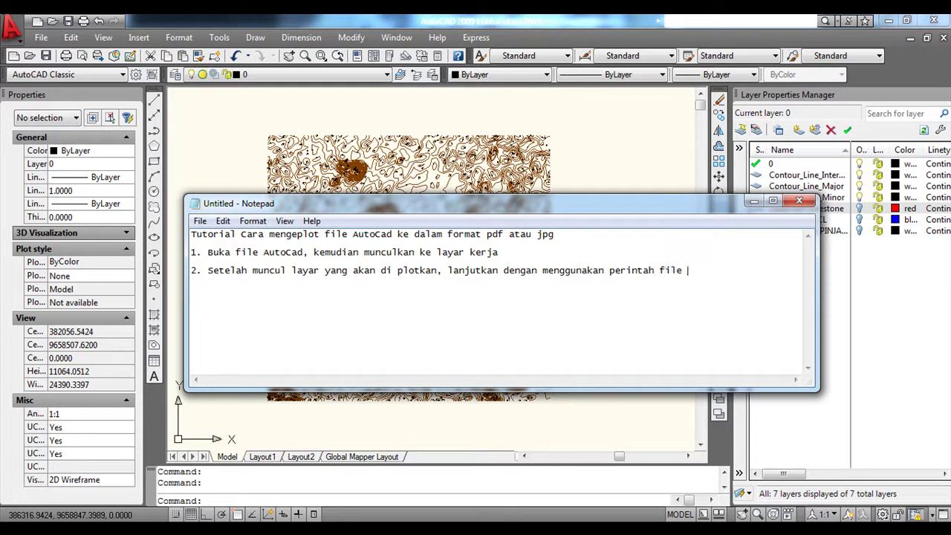
type("ol")
key("BackSpace")
key("BackSpace")
type("plot")
key("alt+Tab")
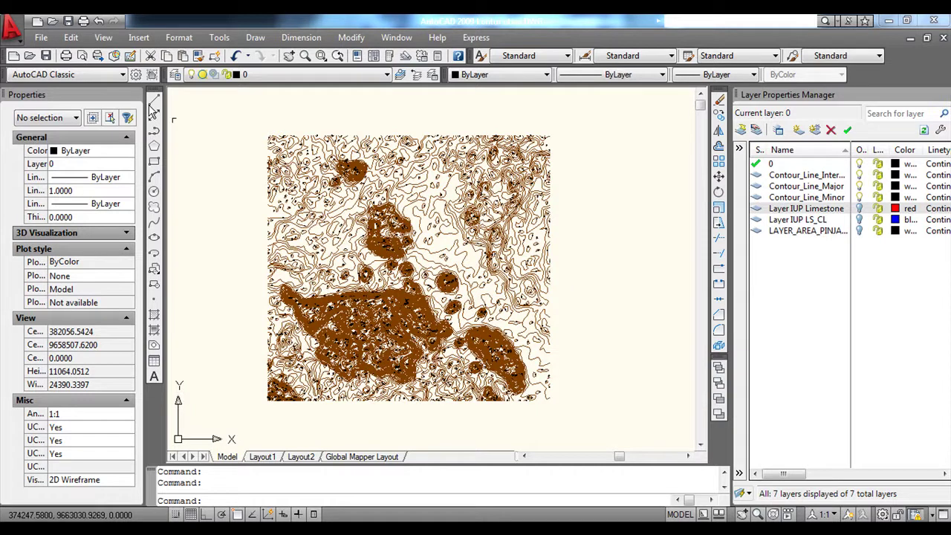
Step: Open the Plot - Model dialog via File > Plot and note step 3 'Akan muncul layar plot, kemudian set layar anda'
left_click(43, 38)
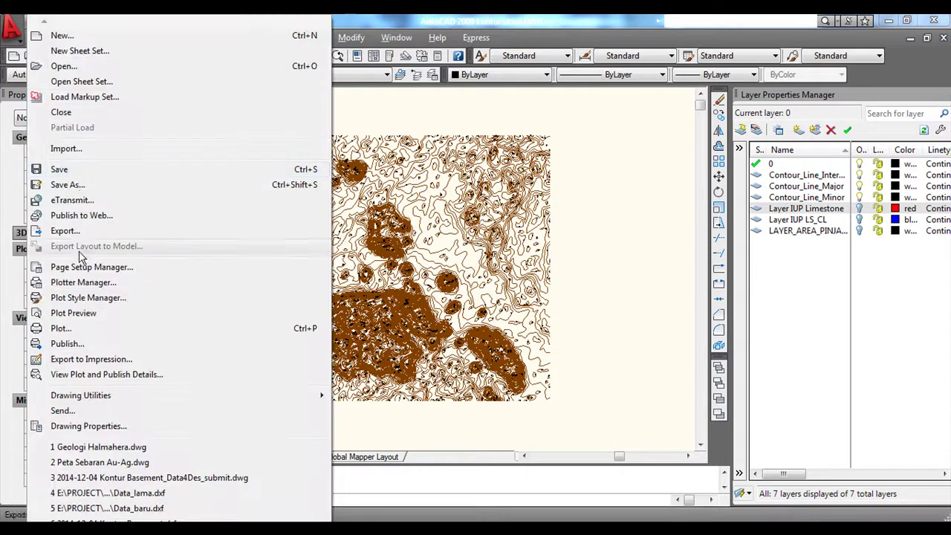
left_click(67, 332)
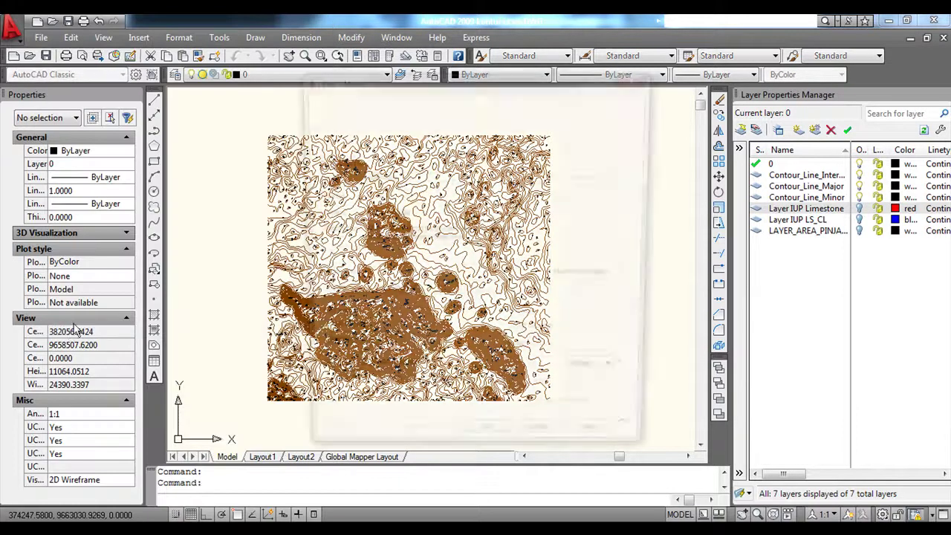
key("alt+Tab")
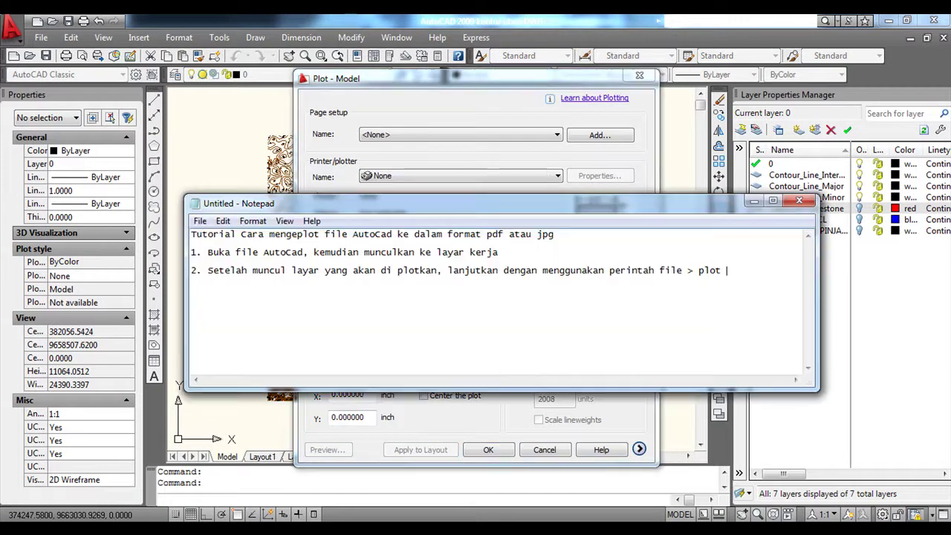
key("Return")
type("3. Akan muncul l")
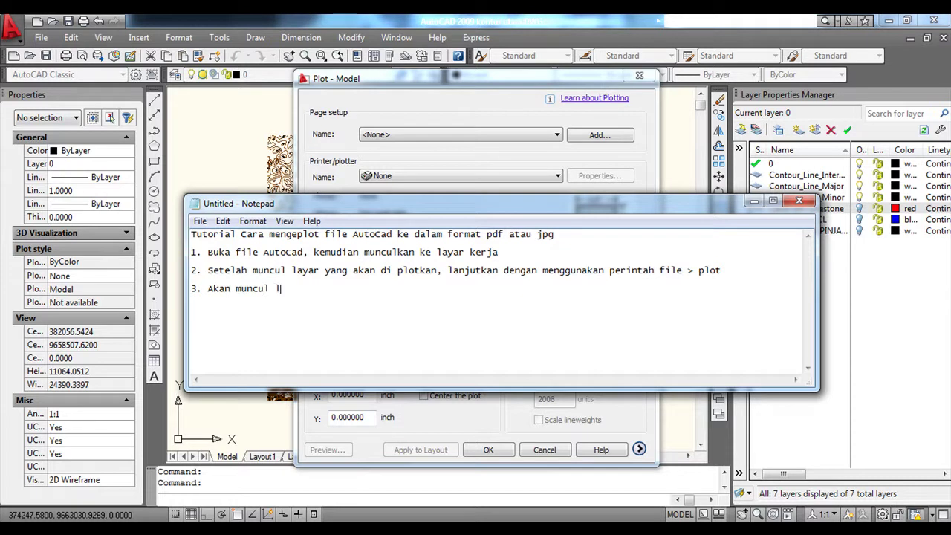
type("ayar plot, k")
type("emudian set")
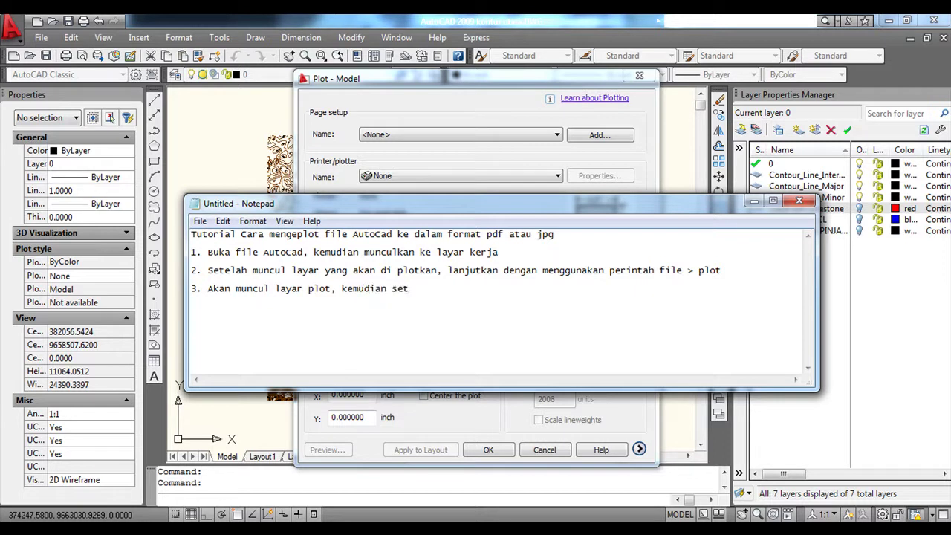
type(" layar ")
type("anda")
Step: Scroll the Printer/plotter Name list in the Plot dialog down to DWG To PDF.pc3
left_click(625, 190)
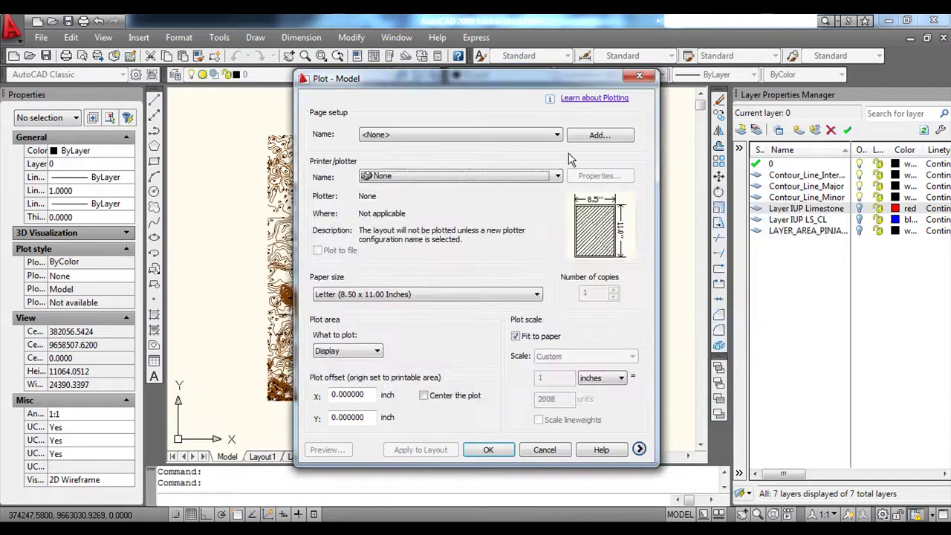
left_click(483, 135)
left_click(476, 143)
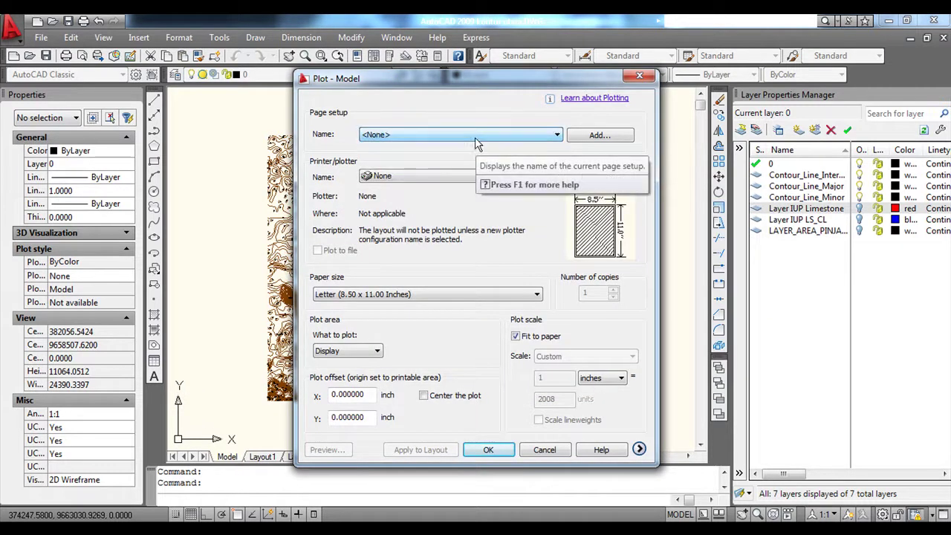
left_click(423, 176)
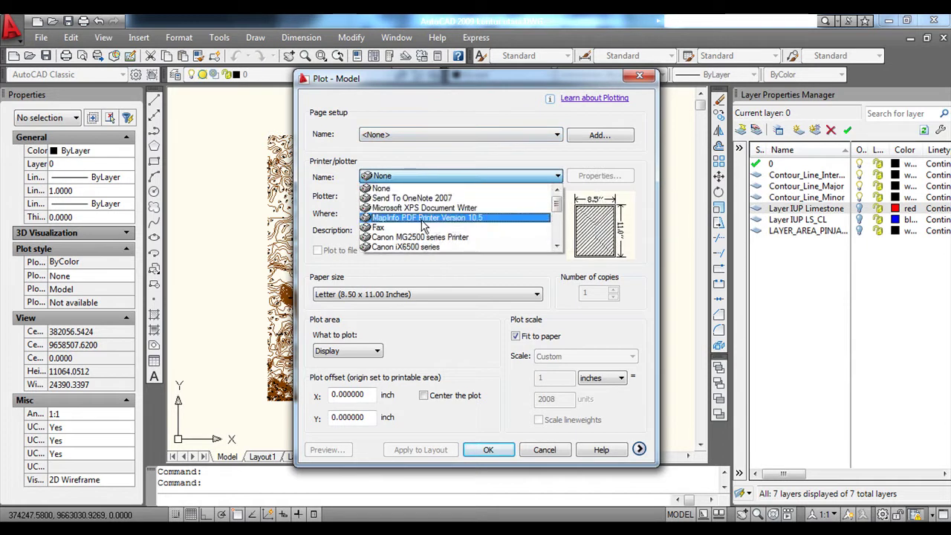
scroll(418, 239, "down", 1)
scroll(418, 239, "down", 1)
scroll(420, 249, "down", 1)
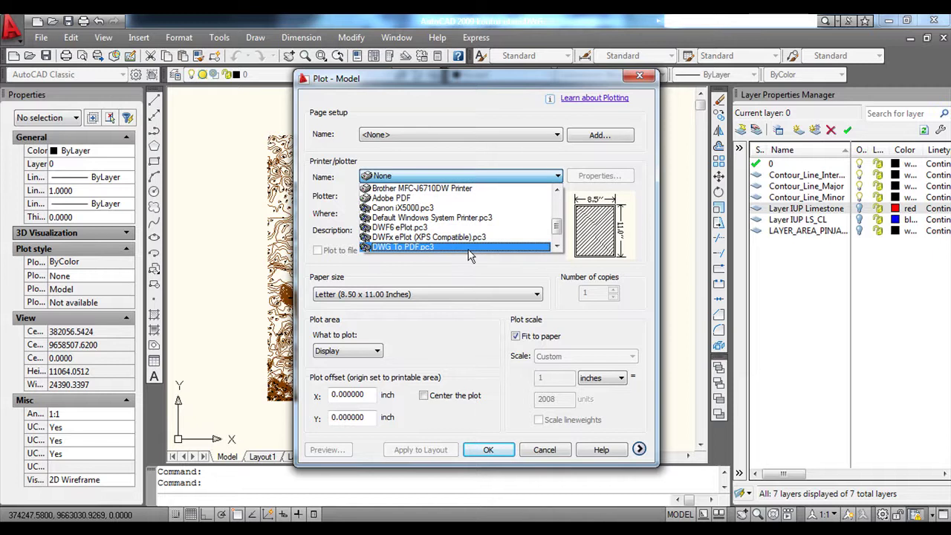
Step: Add step 4 'Pilih printer/plotter "DWG to PDF' to the notes
key("alt+Tab")
key("Return")
key("Return")
type(". Pilih")
key("alt+Tab")
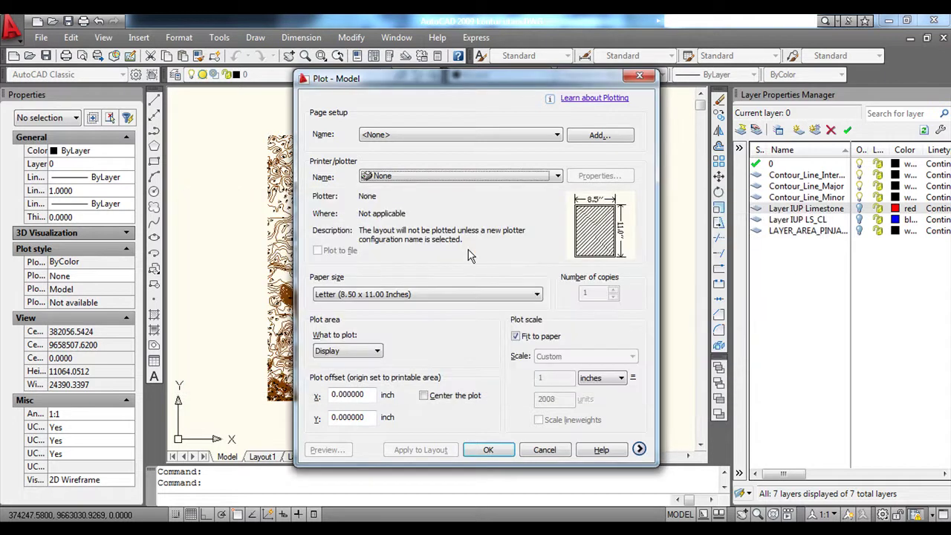
key("alt+Tab")
type("printer/plotter \"DWG to P")
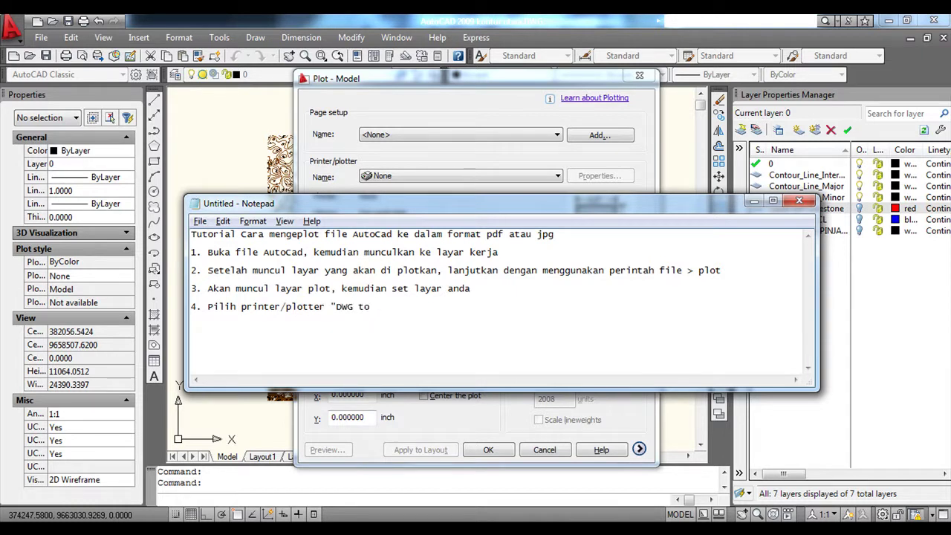
type("DF")
Step: Select DWG To PDF.pc3 as the plotter and glance at the paper size list
key("alt+Tab")
left_click(466, 177)
scroll(444, 232, "down", 2)
scroll(444, 233, "down", 2)
scroll(442, 234, "down", 1)
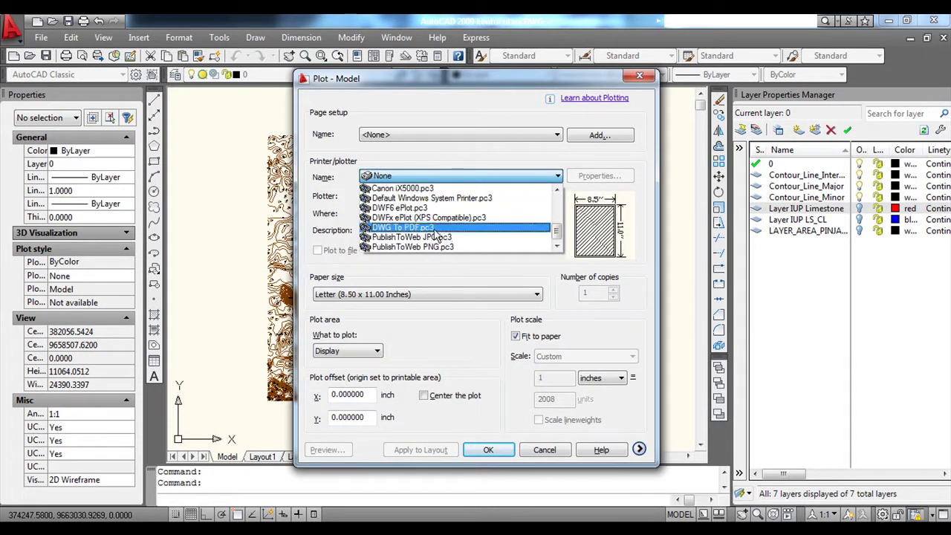
left_click(436, 229)
mouse_move(427, 294)
left_click(448, 295)
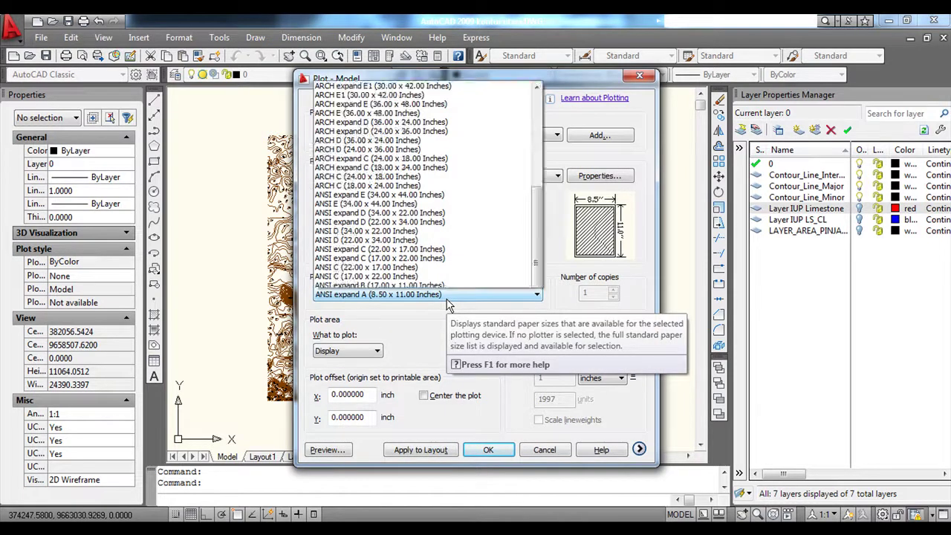
left_click(448, 295)
Step: Write step 5 'Set ukuran kertas anda, misalkan dalam A1, maka cari' in the notes
key("Return")
key("Return")
type("5. S")
type("et paper")
left_click(230, 324)
type("ukuran kertas anda,")
key("shift+End")
type("misalkan dalam ")
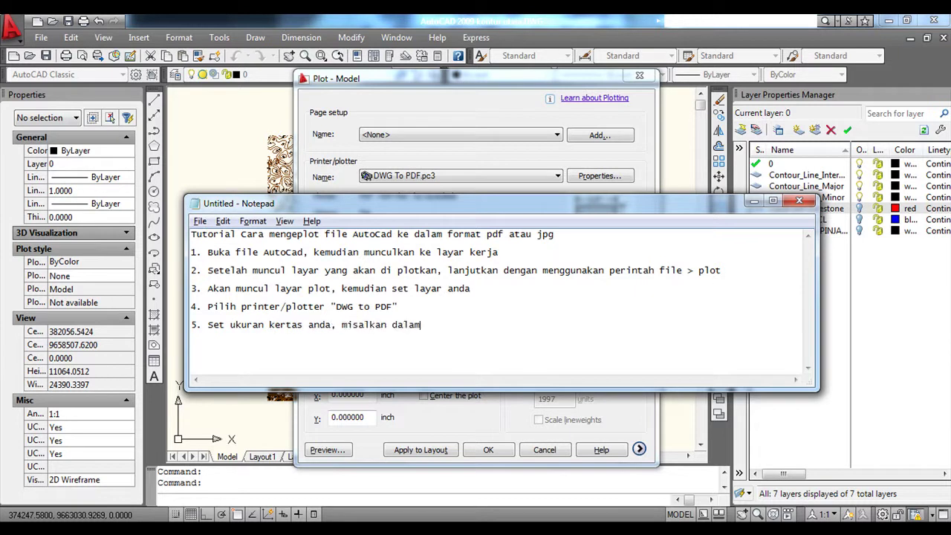
type("A1, m")
type("aka cari")
Step: Set the plot paper size to ISO A1 (841 x 594 MM)
left_click(453, 294)
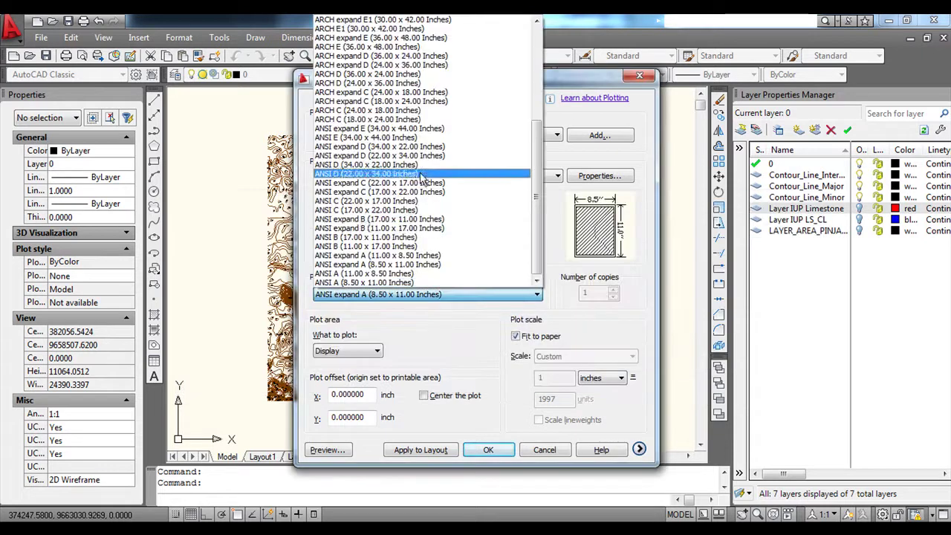
scroll(401, 223, "up", 2)
scroll(386, 160, "up", 2)
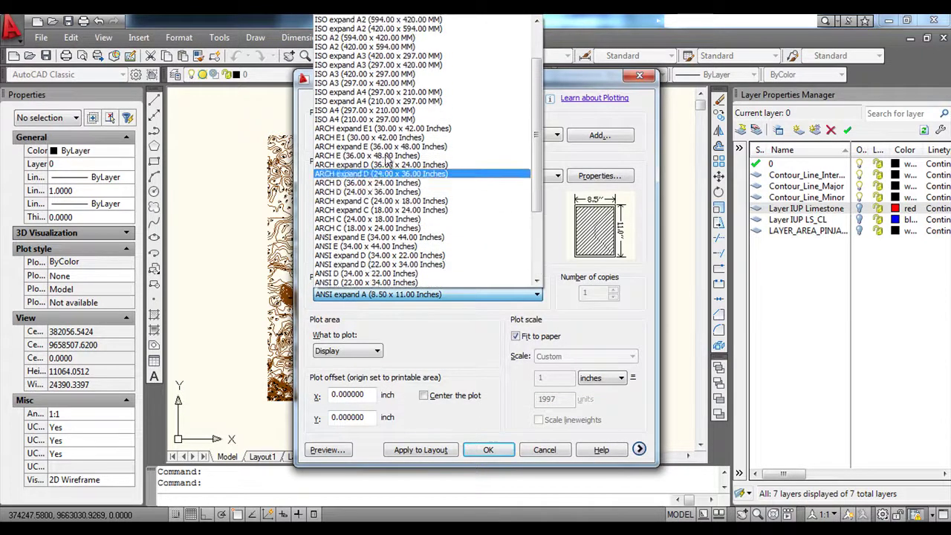
scroll(384, 112, "up", 2)
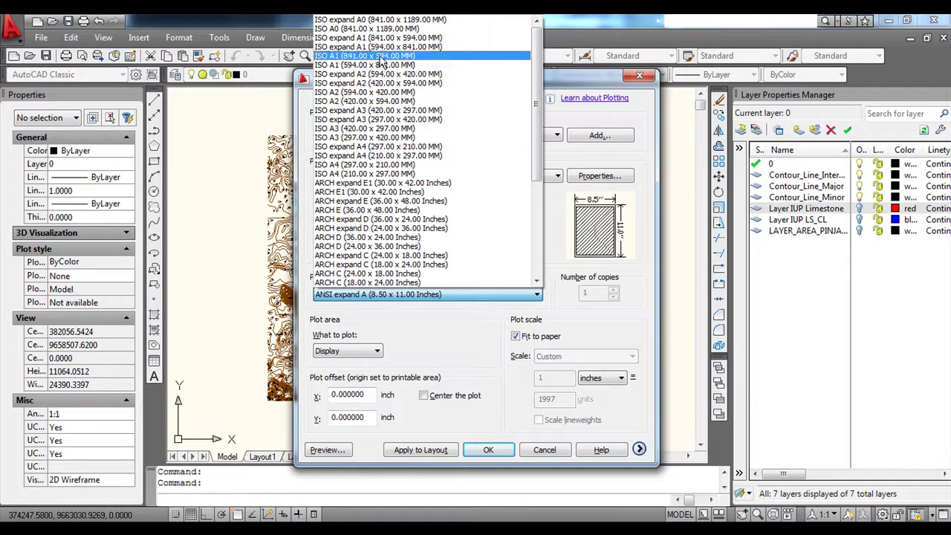
left_click(382, 56)
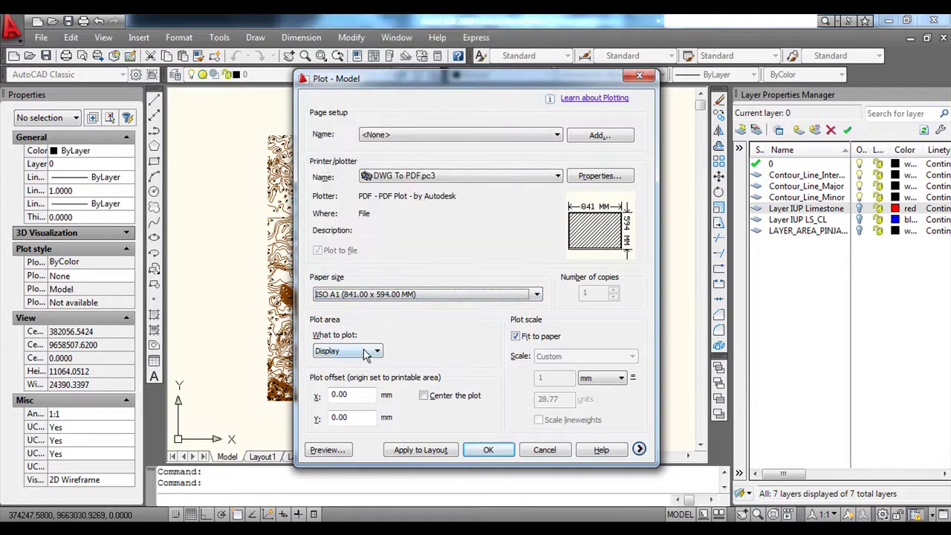
Step: Write step 6 about using the "what to plot" option for the plot area
key("alt+Tab")
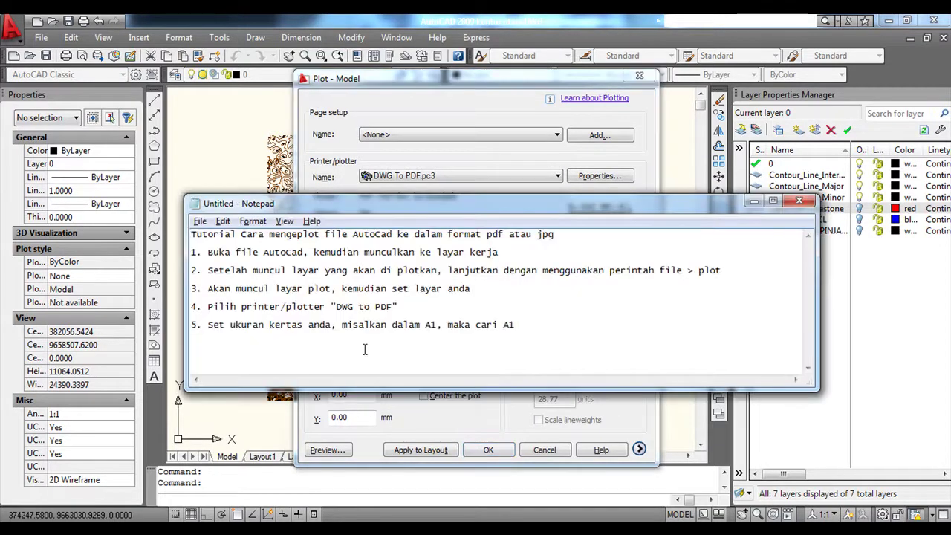
type("6. Untuk plot area, gunakan")
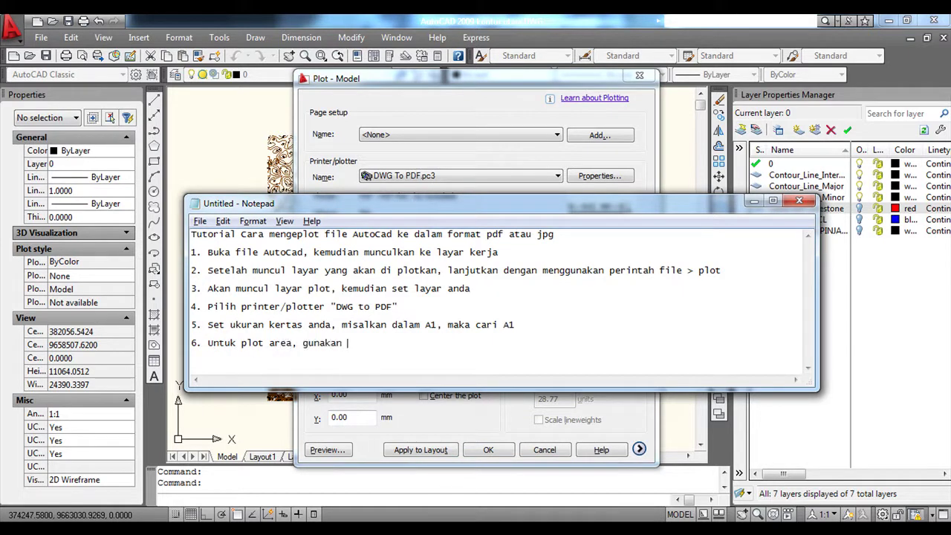
key("alt+Tab")
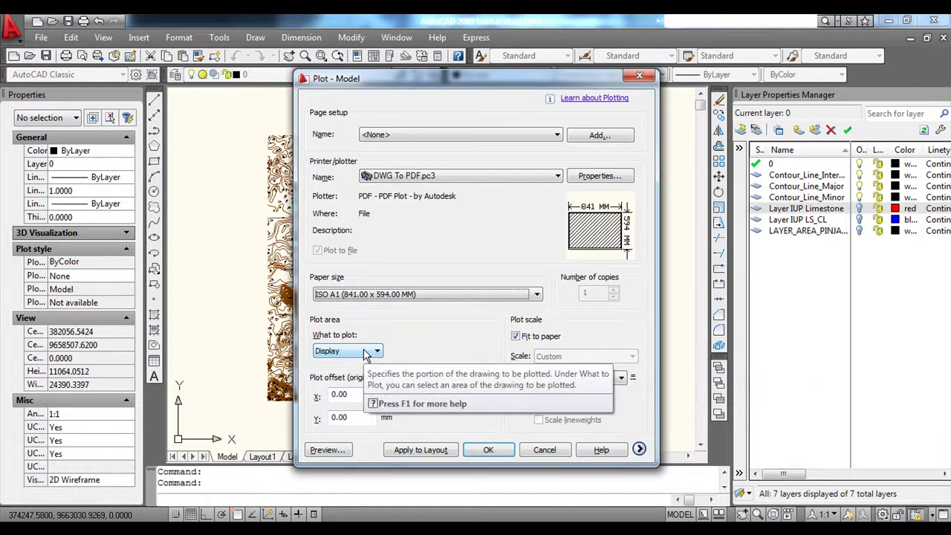
key("alt+Tab")
type("\"w")
key("BackSpace")
type("perintah ")
type("whatto plot\"")
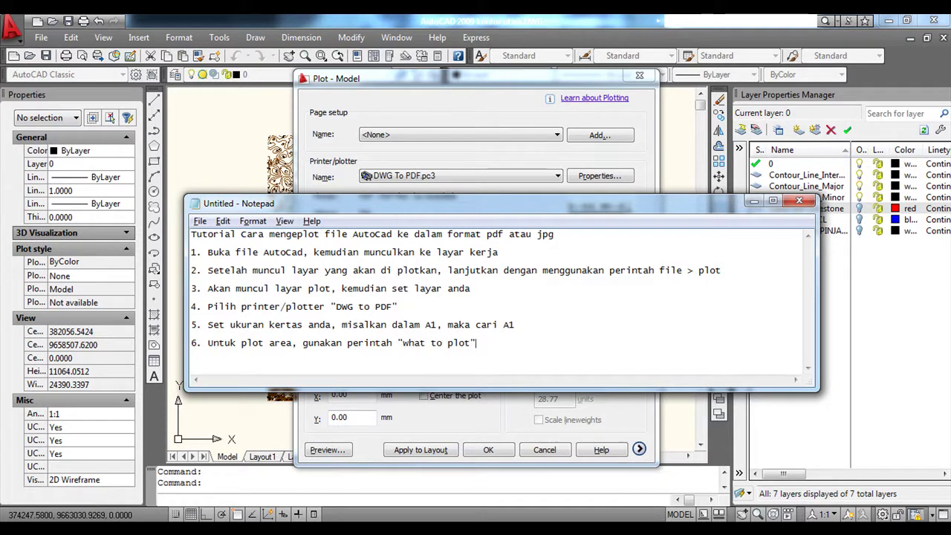
type(" P")
type("ih")
key("alt+Tab")
Step: Set What to plot to Window and note step 7 about bounding the area from top-left to bottom-right
left_click(362, 352)
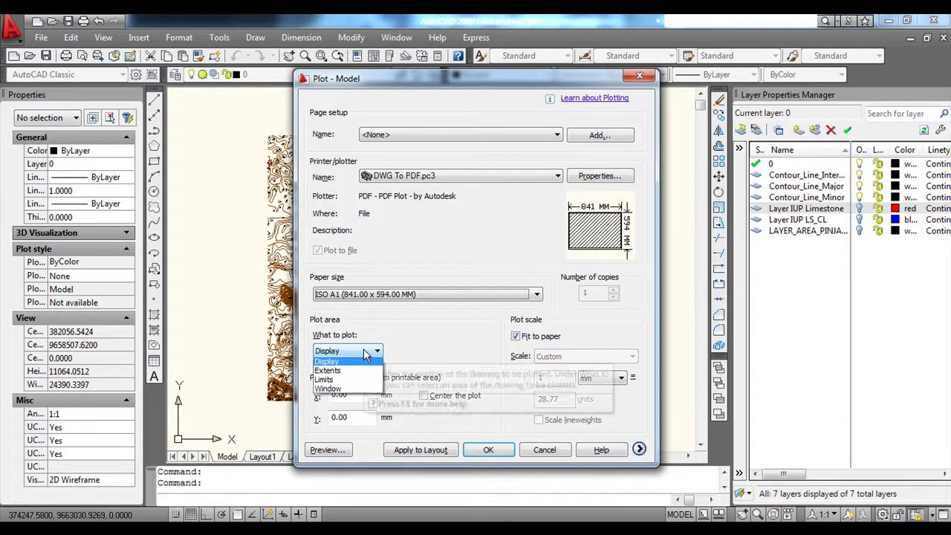
left_click(332, 394)
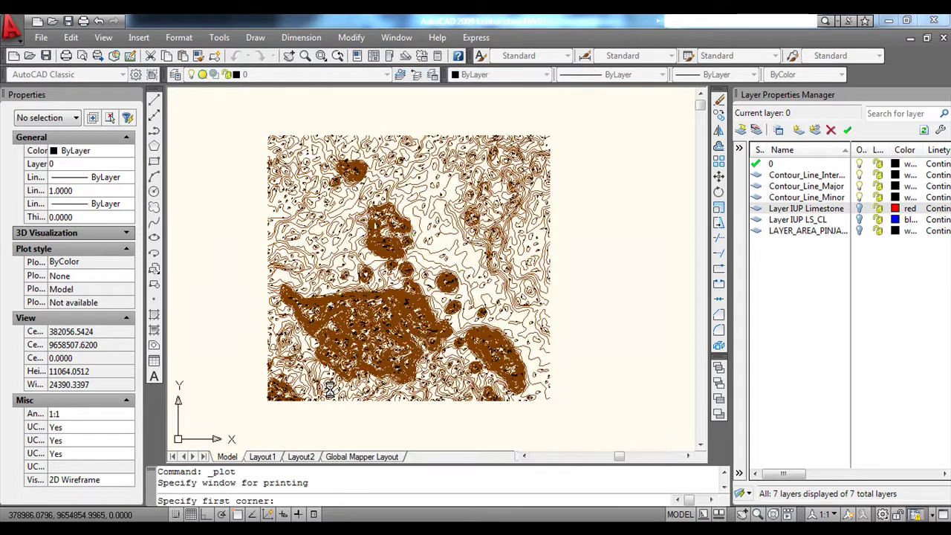
key("alt+Tab")
type("window\"")
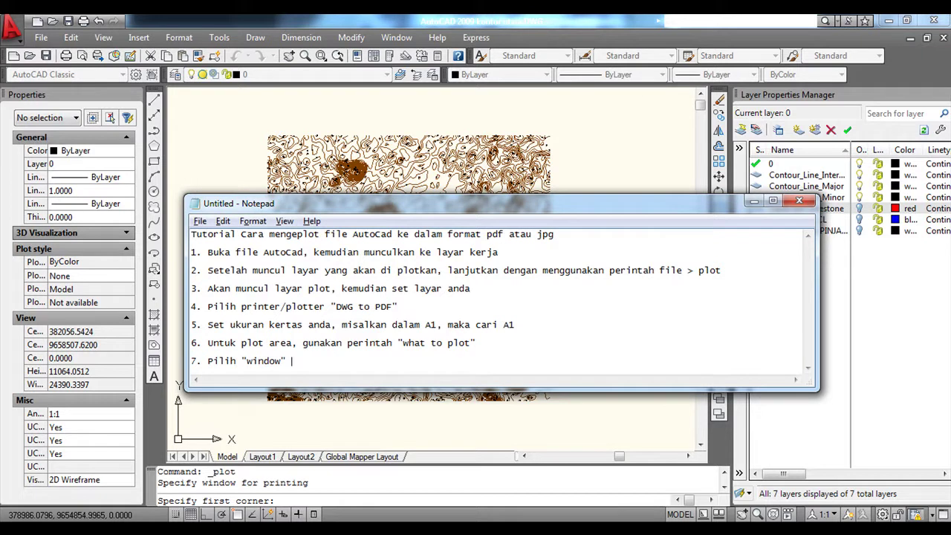
type(" , kemudian batasi area plot anda")
key("alt+Tab")
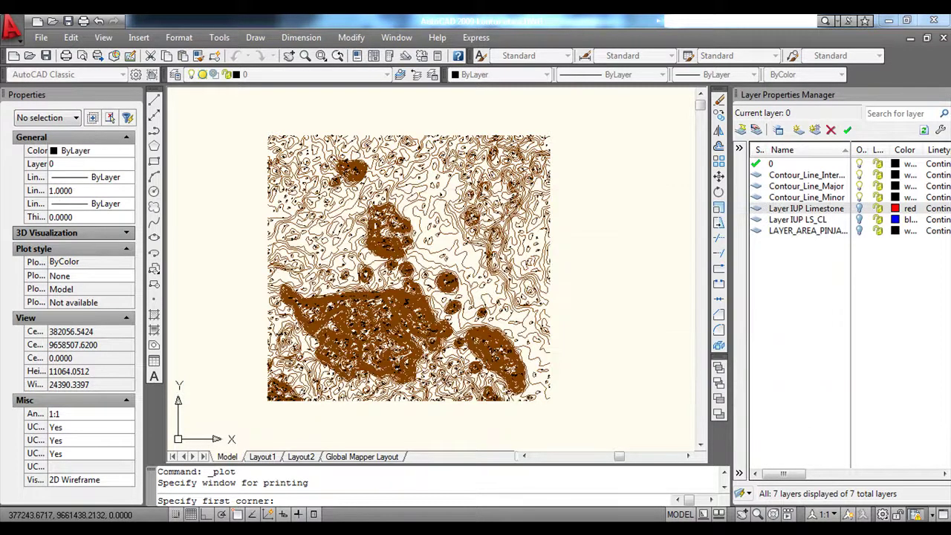
key("alt+Tab")
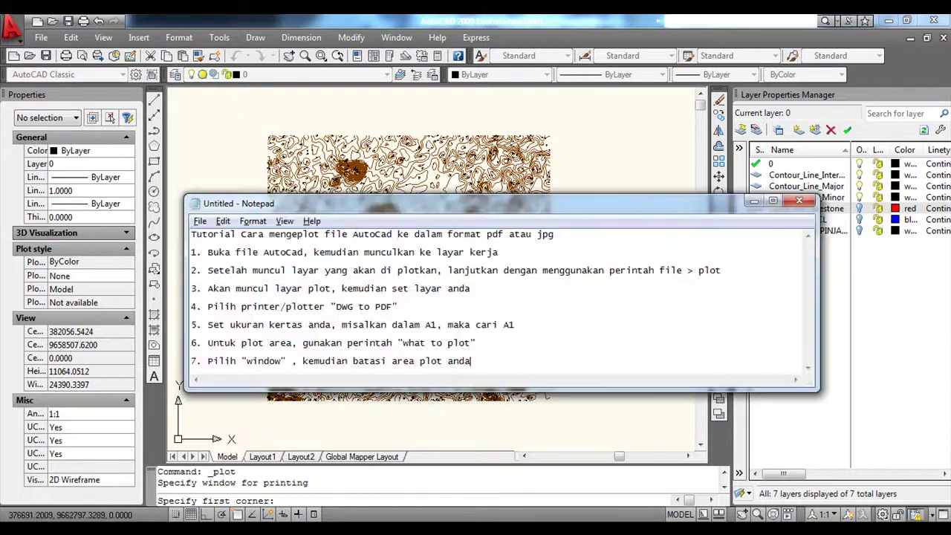
type(" dari uju")
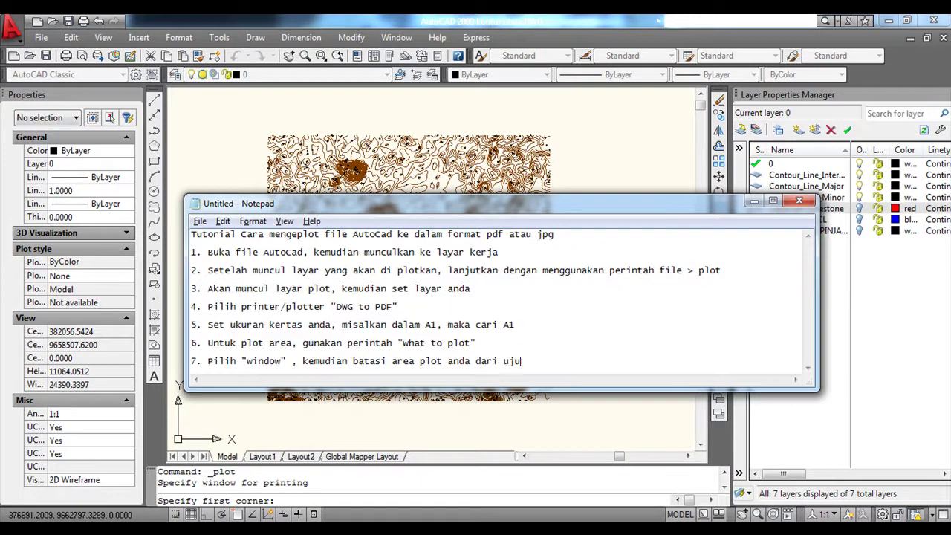
type("ng kiri atas ke ujung kanan bawa")
Step: Pick the plot window from the contour map's top-left corner to its bottom-right corner
left_click(255, 131)
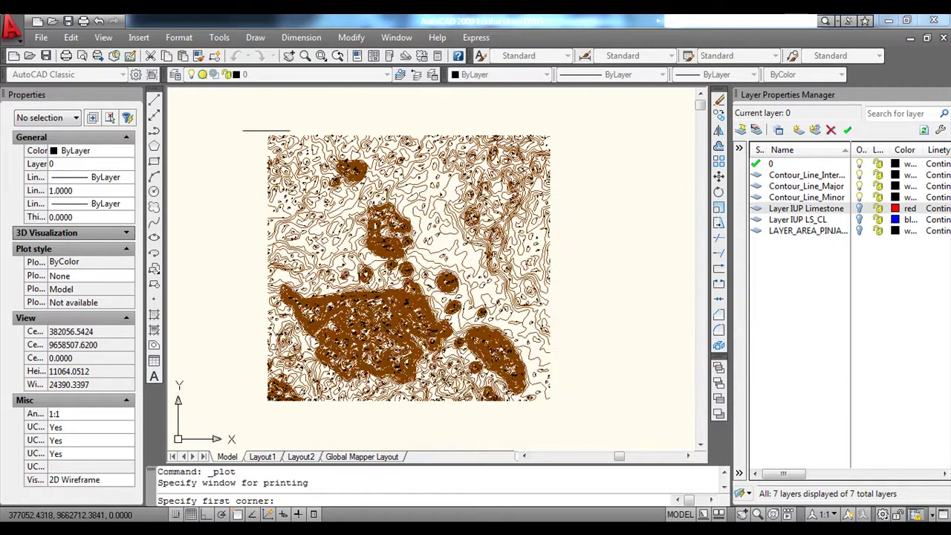
left_click(258, 129)
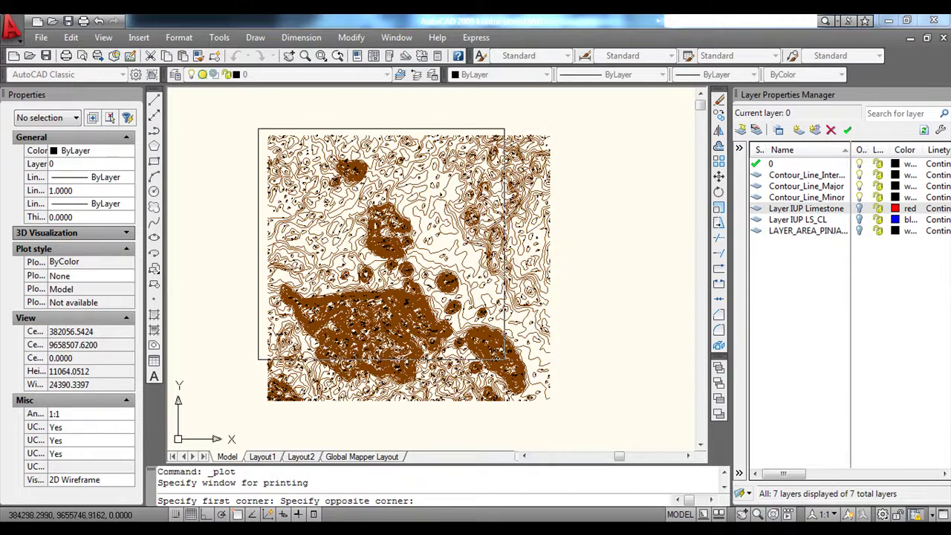
left_click(504, 360)
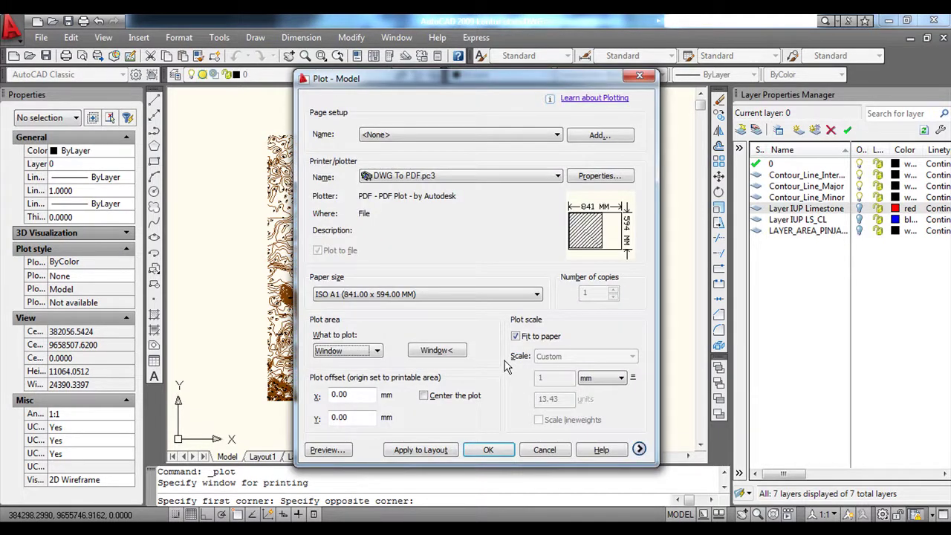
Step: Note step 8 'Klik "center to plot"' and tick Center the plot in the Plot dialog
key("alt+Tab")
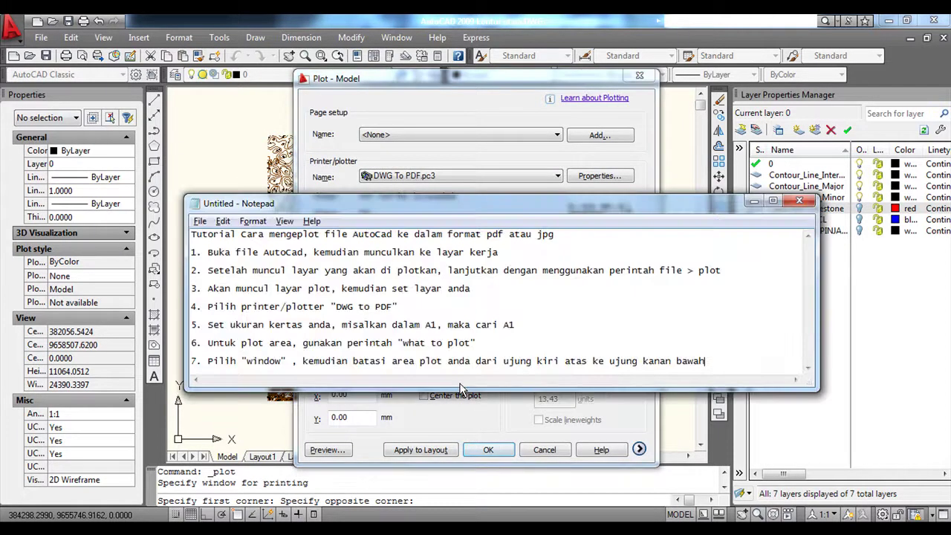
key("Return")
type("8. K")
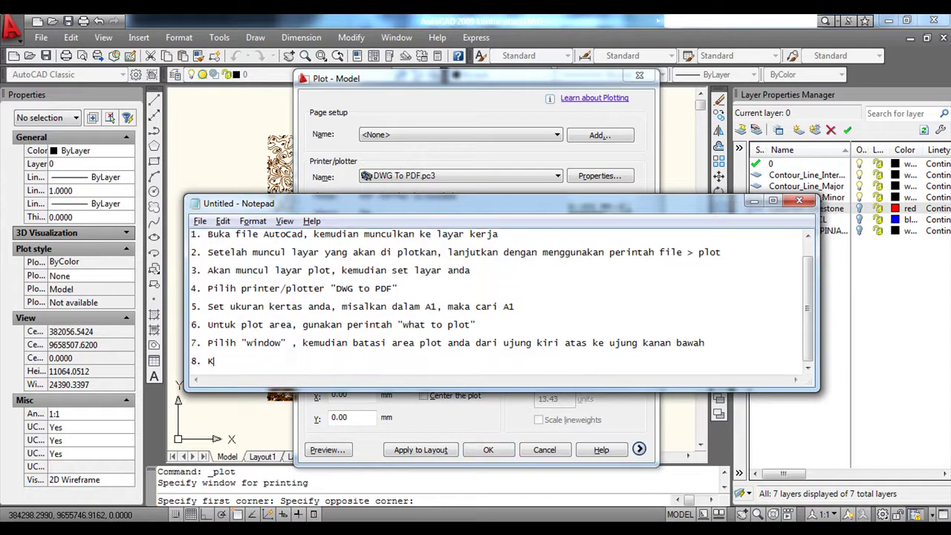
type("lik center to")
type(" plot")
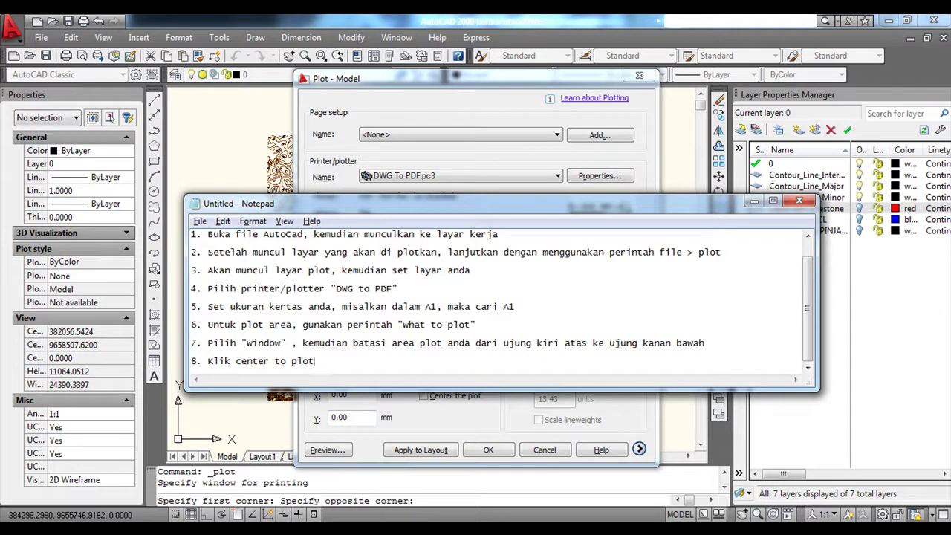
type("\"")
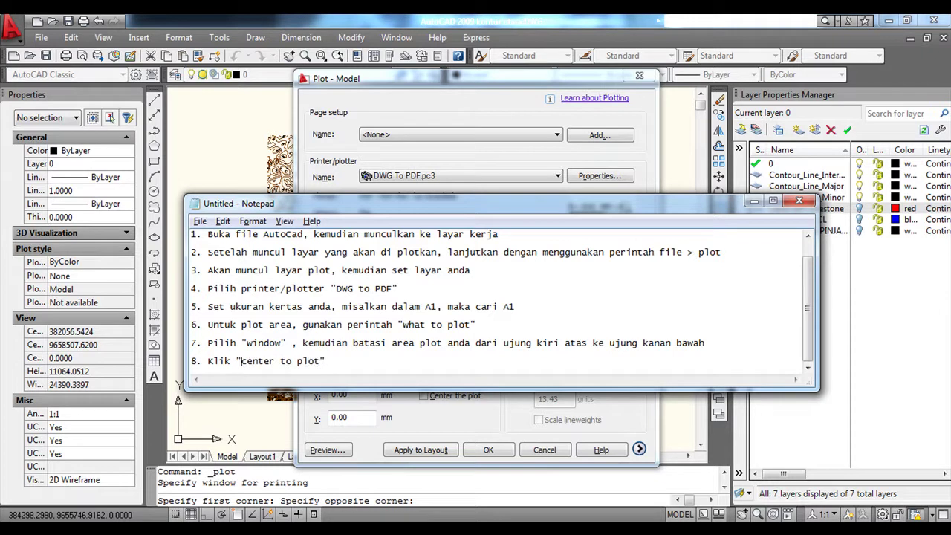
left_click(464, 392)
left_click(424, 398)
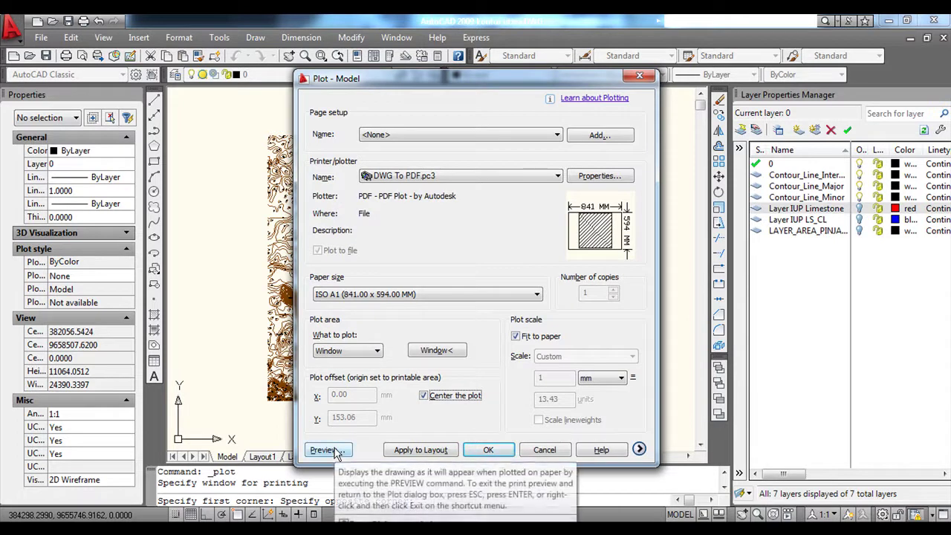
Step: Preview the plot and add step 9 'Klik "preview" untuk melihat hasil' to the notes
left_click(334, 452)
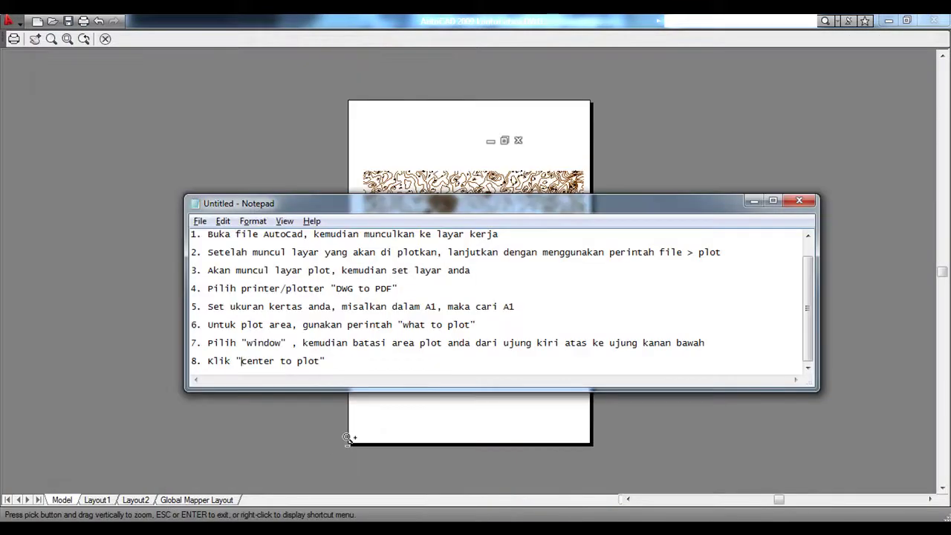
key("Return")
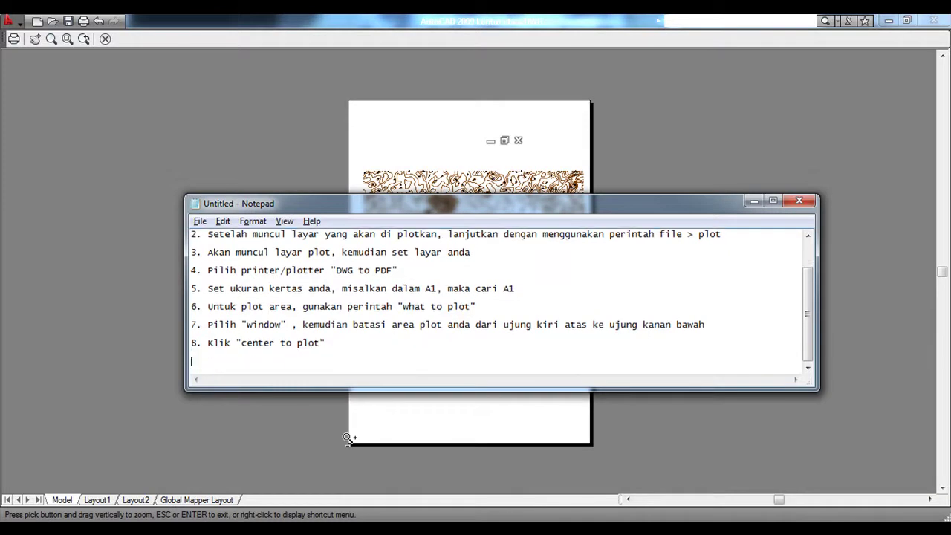
type("9.Klik \"")
type("preview\" ")
type("untuk melihat hasil")
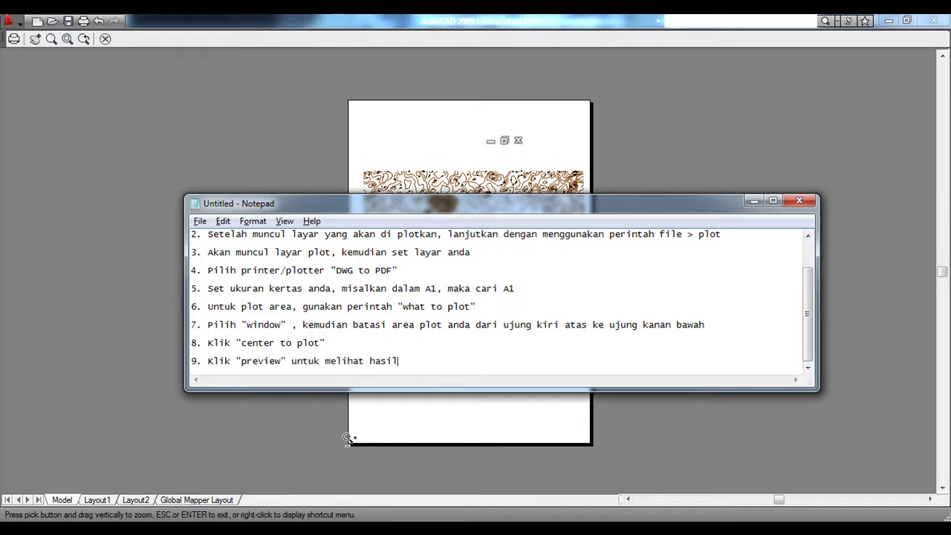
left_click(347, 439)
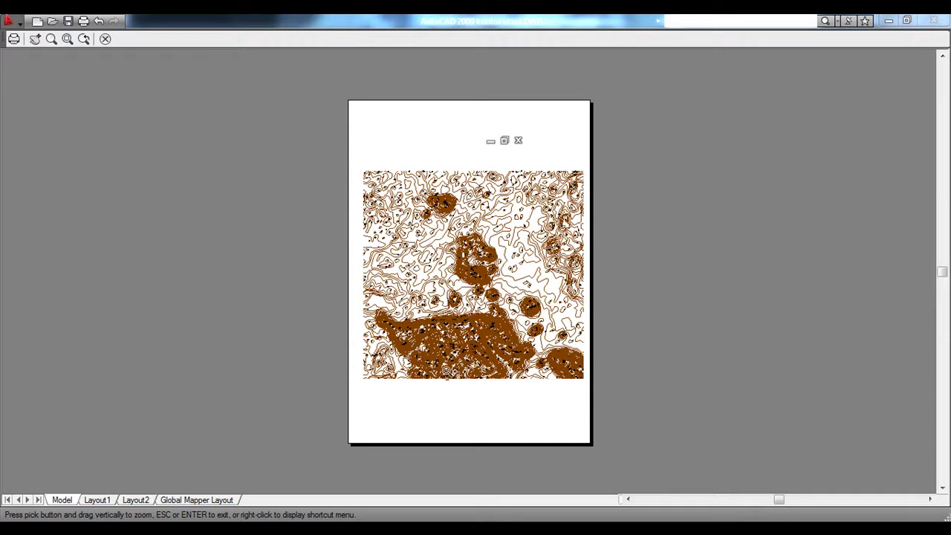
Step: Close the preview and note step 10 'Jika sudah sesuai, klik OK'
left_click(104, 38)
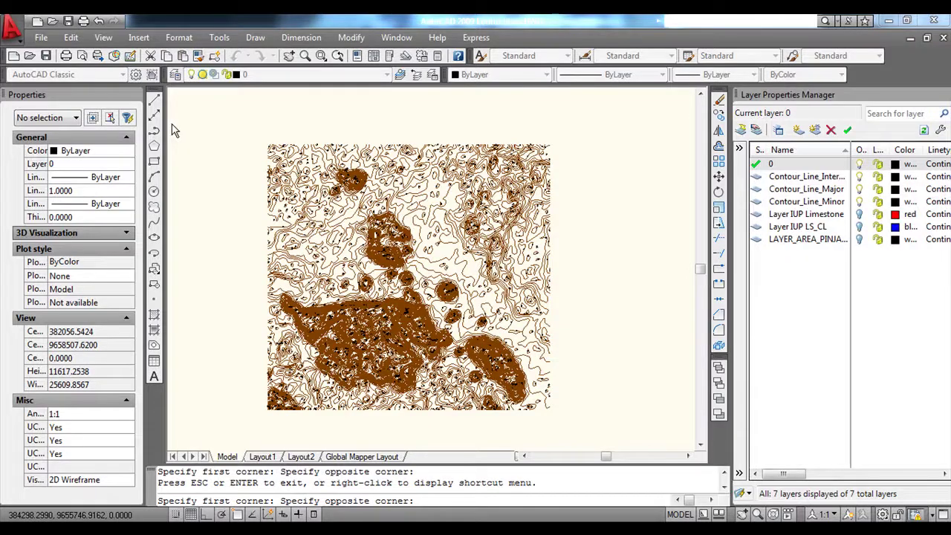
key("alt+Tab")
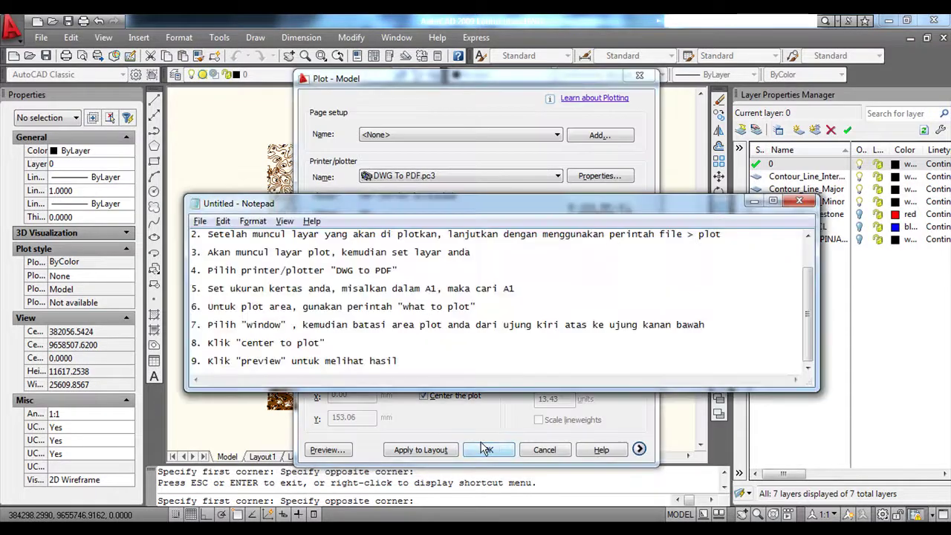
key("Return")
type("ika sudah sesuai, kl")
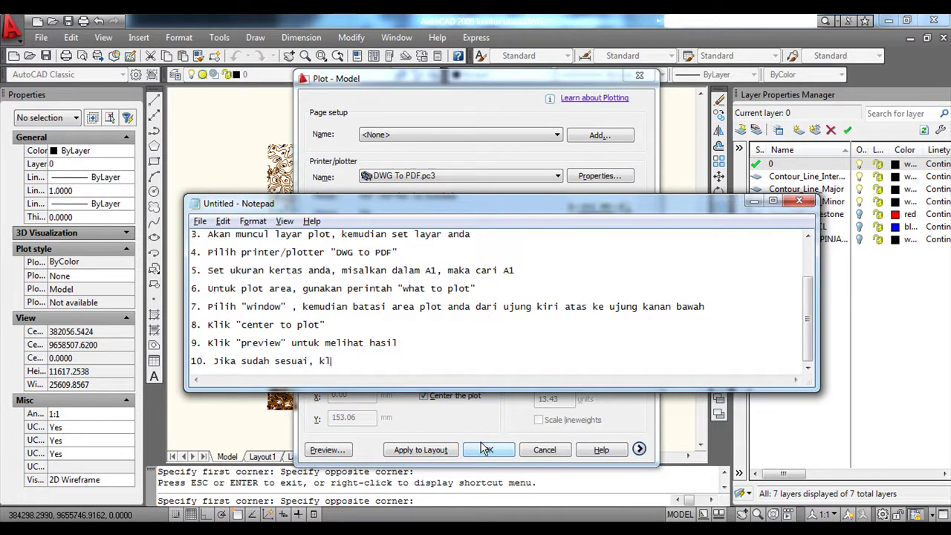
type("ik OK")
Step: Accept the plot settings and save the output as 'kontur utara-Plot pdf.pdf'
left_click(484, 449)
left_click(484, 448)
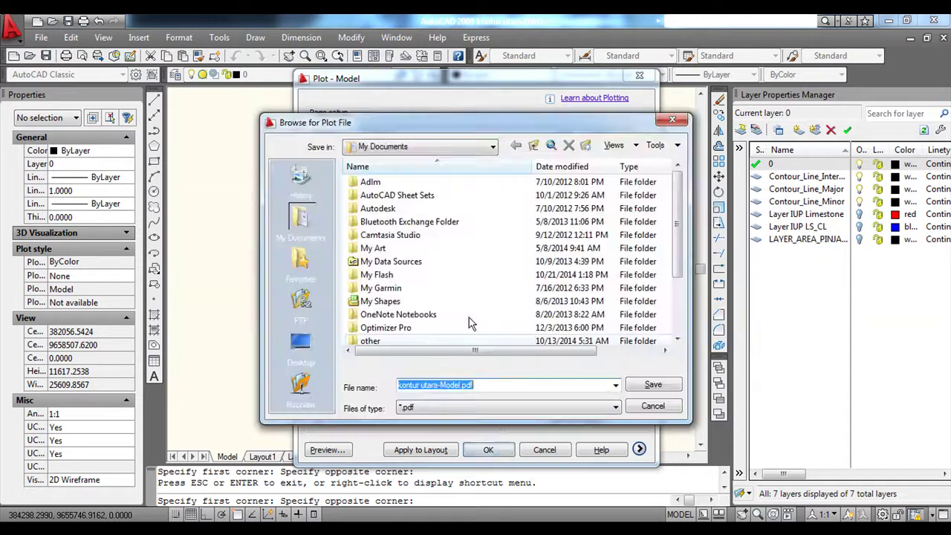
left_click(488, 387)
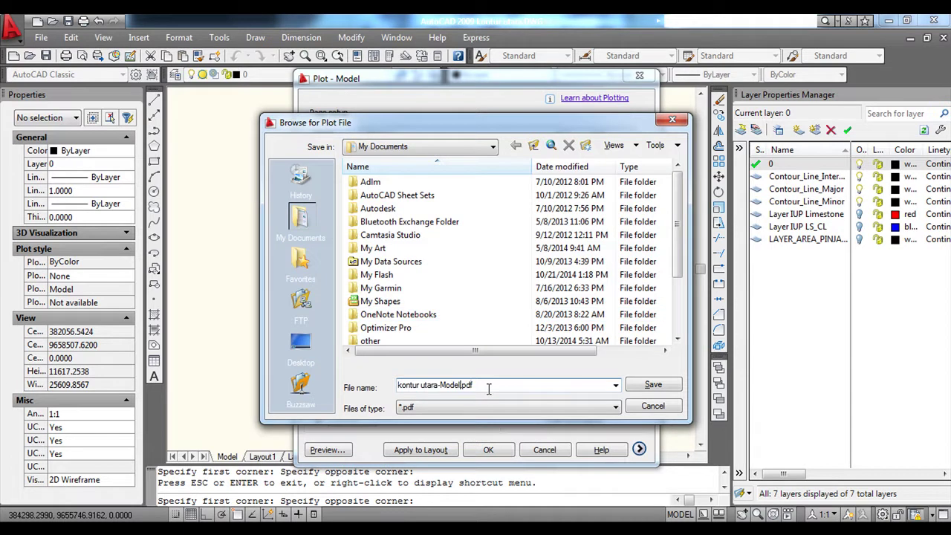
key("shift+Left")
key("shift+Left")
key("shift+Left")
key("BackSpace")
type("Plot ")
type("pdf")
key("Return")
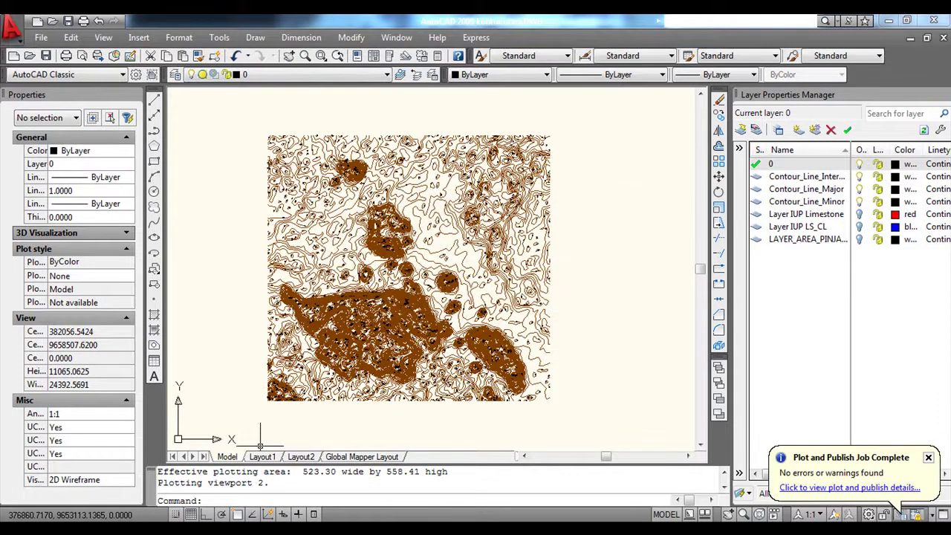
Step: Open kontur utara-Plot pdf.pdf from the Documents library in Windows Explorer
left_click(111, 457)
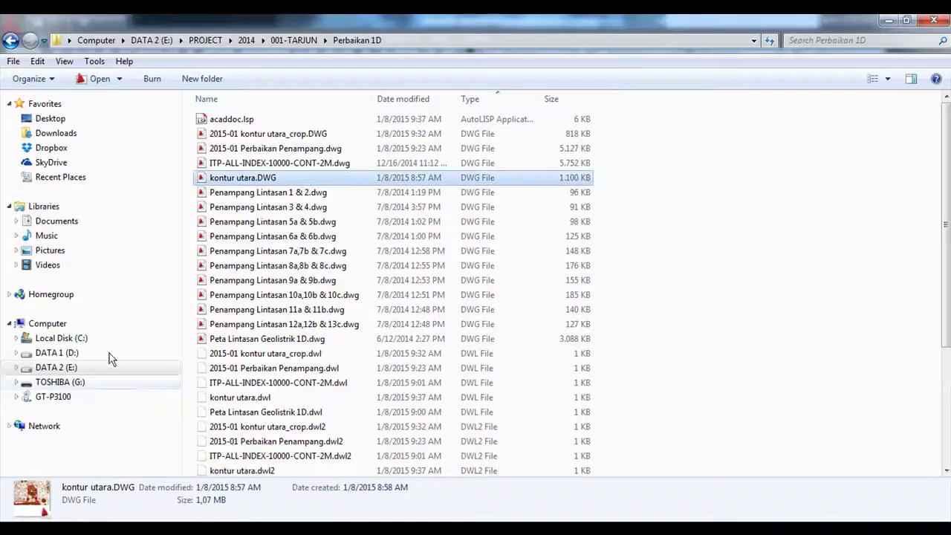
left_click(66, 147)
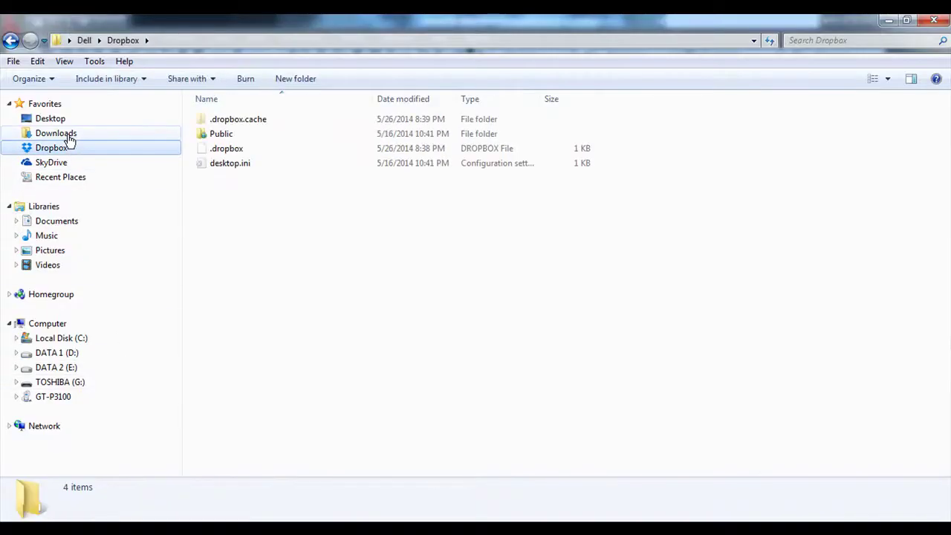
left_click(67, 139)
left_click(46, 224)
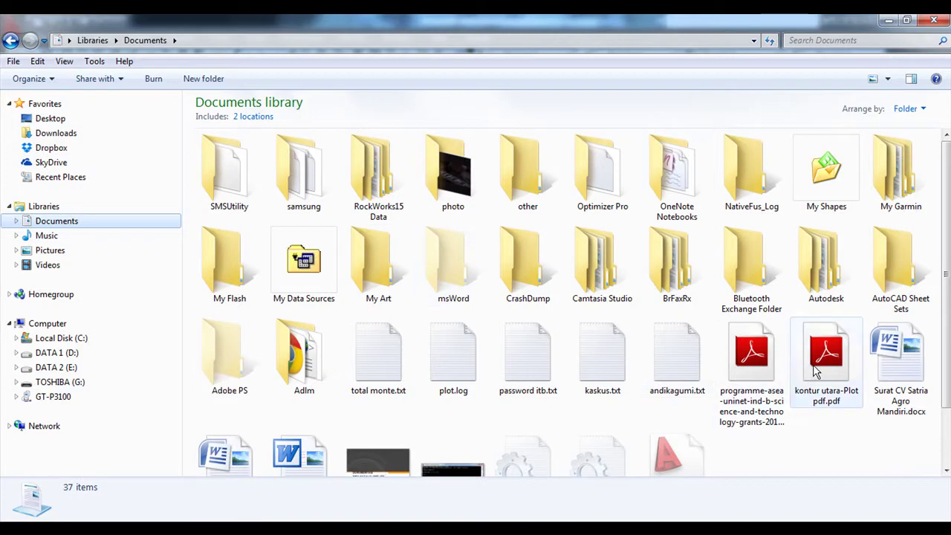
double_click(818, 372)
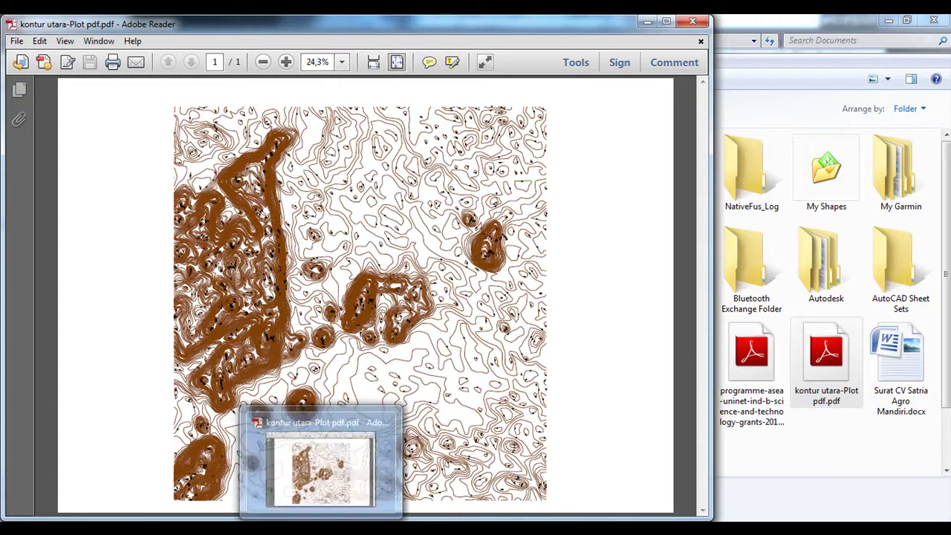
Step: Add line '11. Kontur dalam DWG sudah di simpan dalam pdf' and line '12. Semoga bermanfaat' in Notepad
key("alt+Tab")
left_click(410, 372)
type("11. Kontur ")
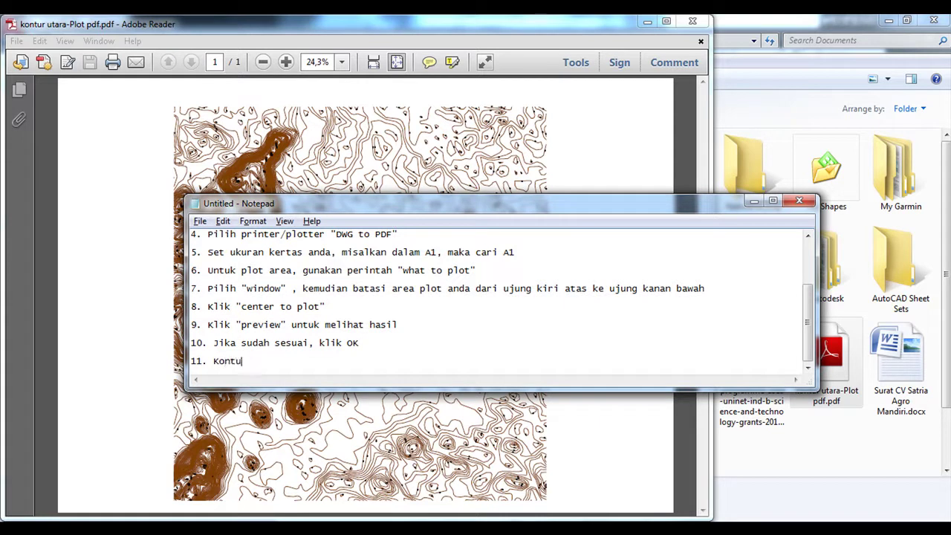
type("sudah")
key("BackSpace")
key("BackSpace")
key("BackSpace")
key("BackSpace")
key("BackSpace")
type("dalam DWG ")
type("sudah ")
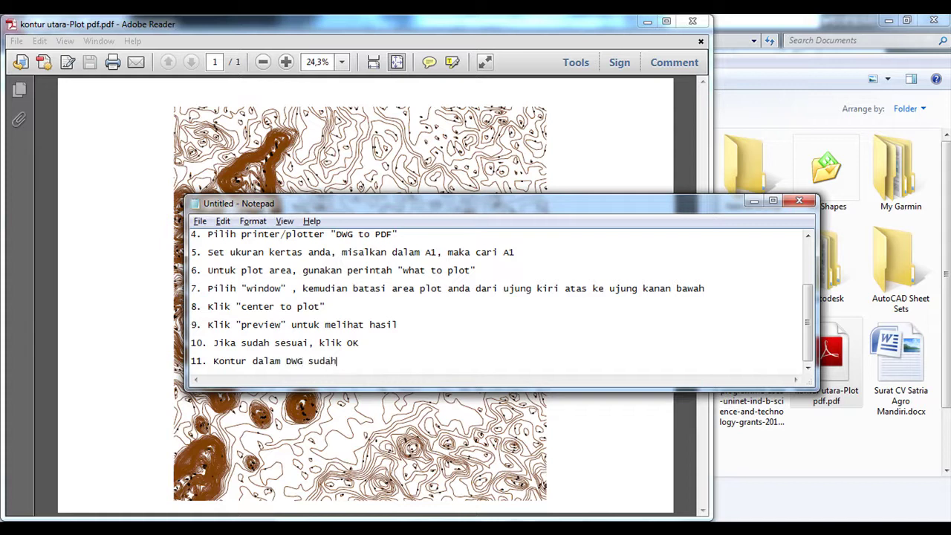
type("di simpan dalam p")
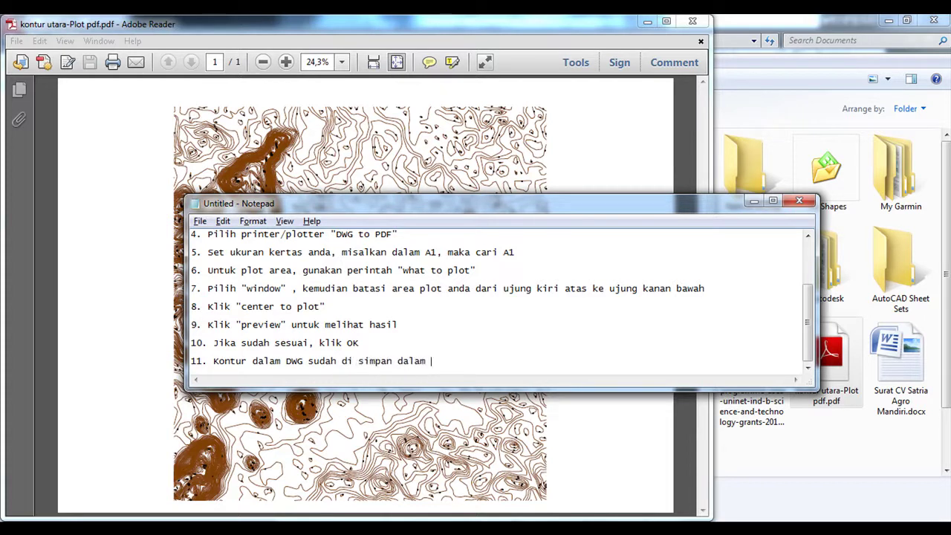
type("df")
key("Return")
type("12")
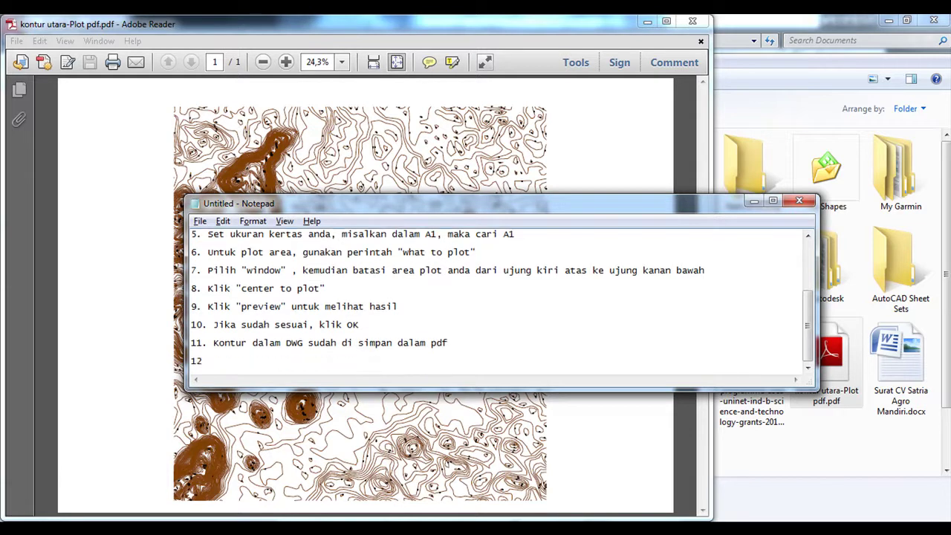
type("emoga bermangf")
type("faat")
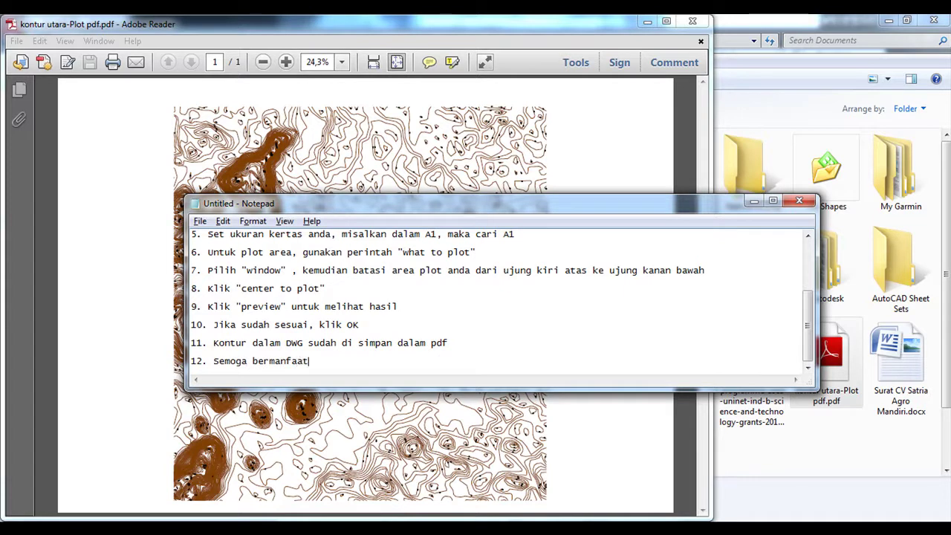